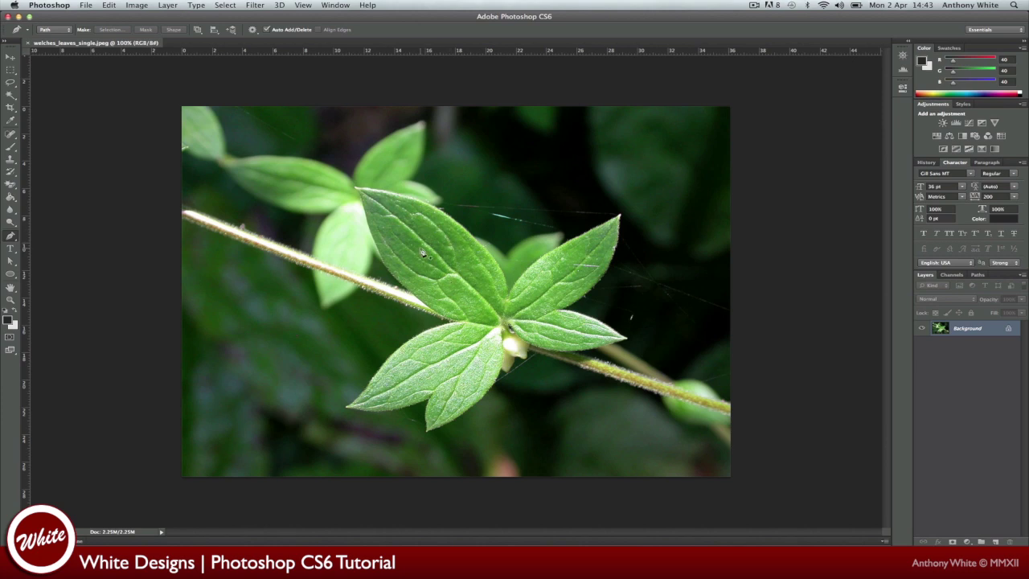
# Start a work path with the Pen tool in Path mode at the point where the leaves meet, and display the history list
pyautogui.click(64, 30)
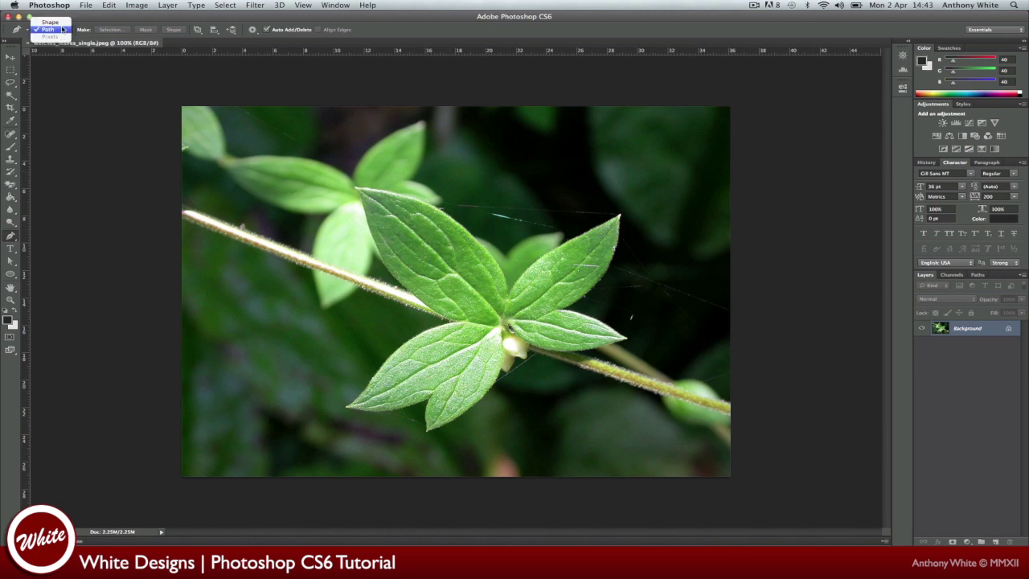
pyautogui.click(64, 30)
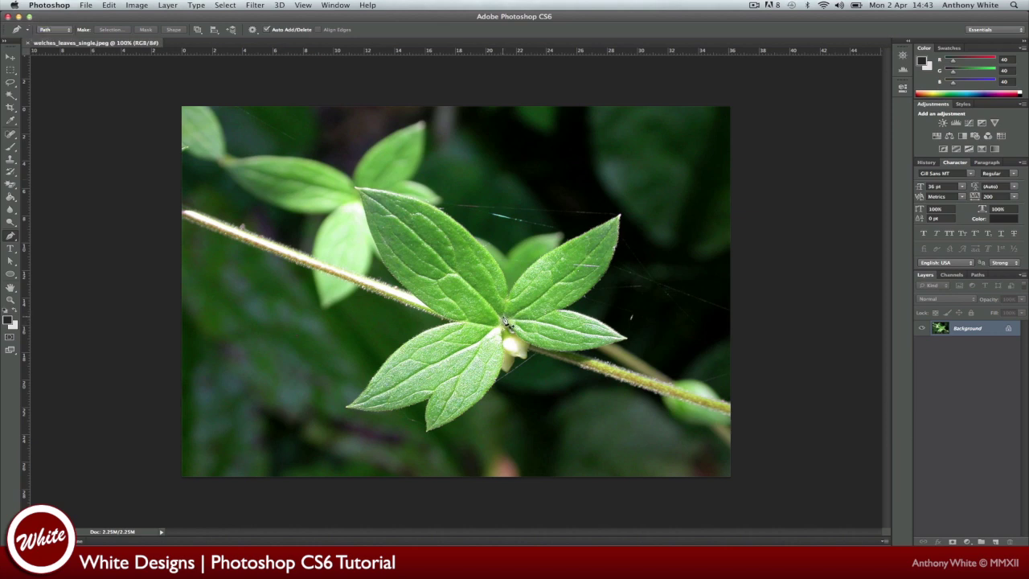
pyautogui.click(504, 320)
pyautogui.click(925, 163)
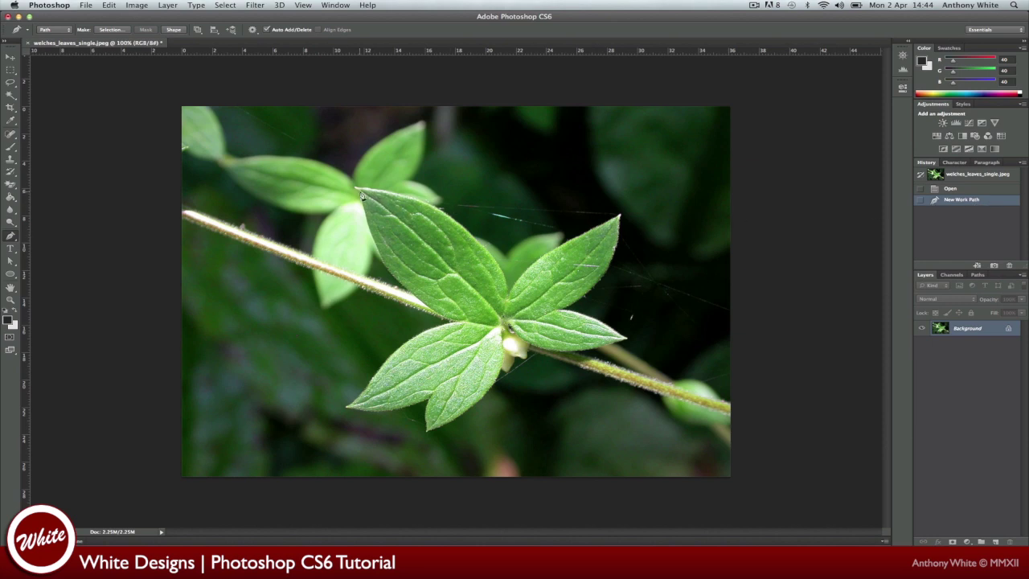
# Try to trace the large upper leaf's right edge with closely spaced straight anchor points
pyautogui.click(502, 270)
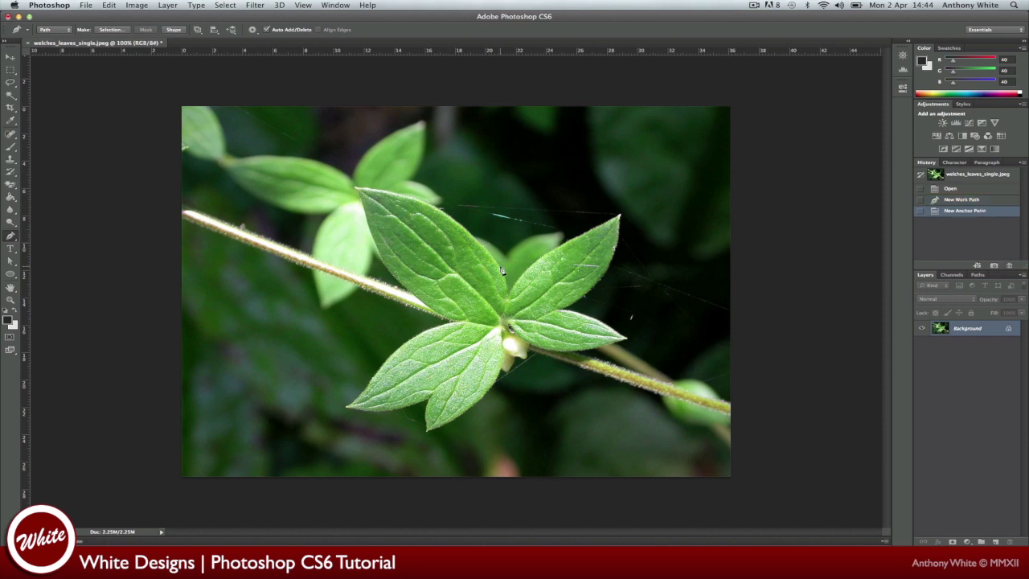
pyautogui.press('super+z')
pyautogui.press('super+equal')
pyautogui.press('super+equal')
pyautogui.press('super+equal')
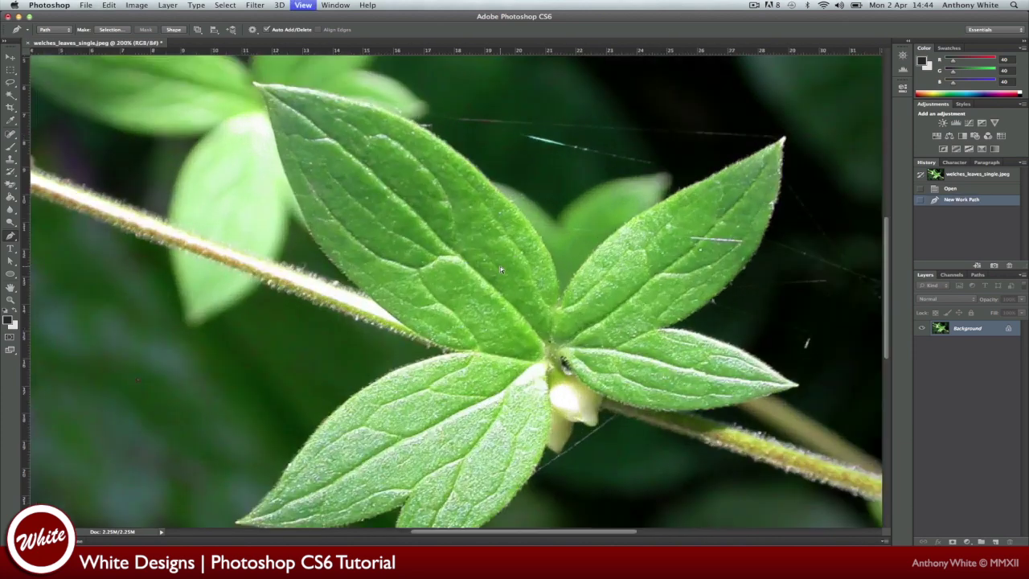
pyautogui.click(664, 294)
pyautogui.click(661, 259)
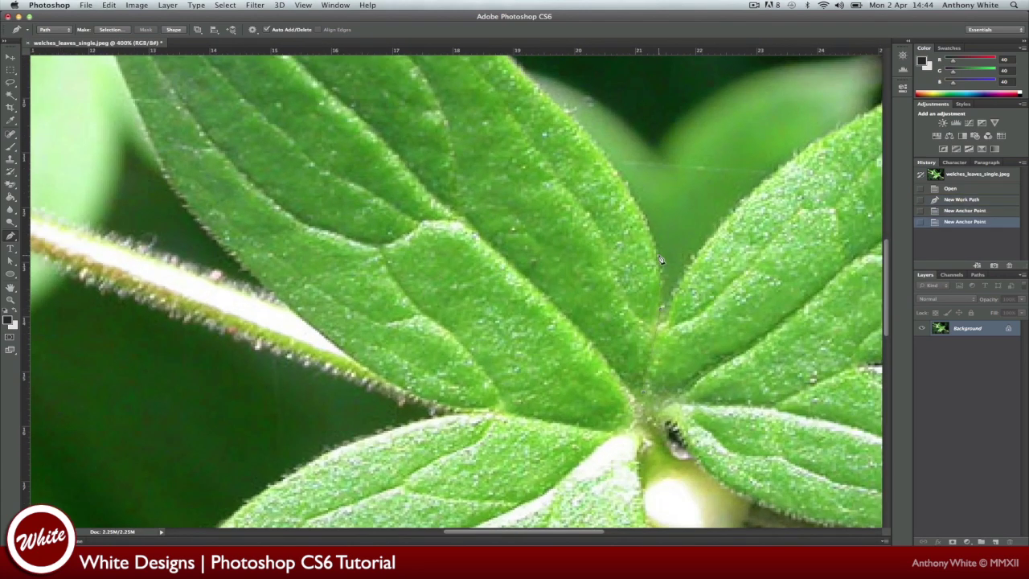
pyautogui.click(636, 203)
pyautogui.click(612, 168)
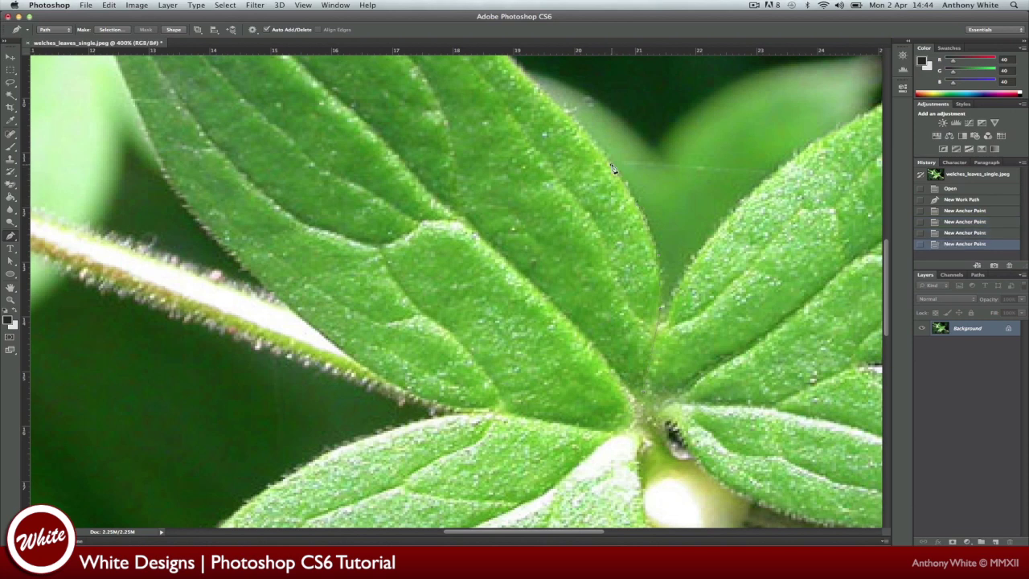
# Revert the history to the New Work Path state so that only the starting anchor point remains
pyautogui.click(953, 191)
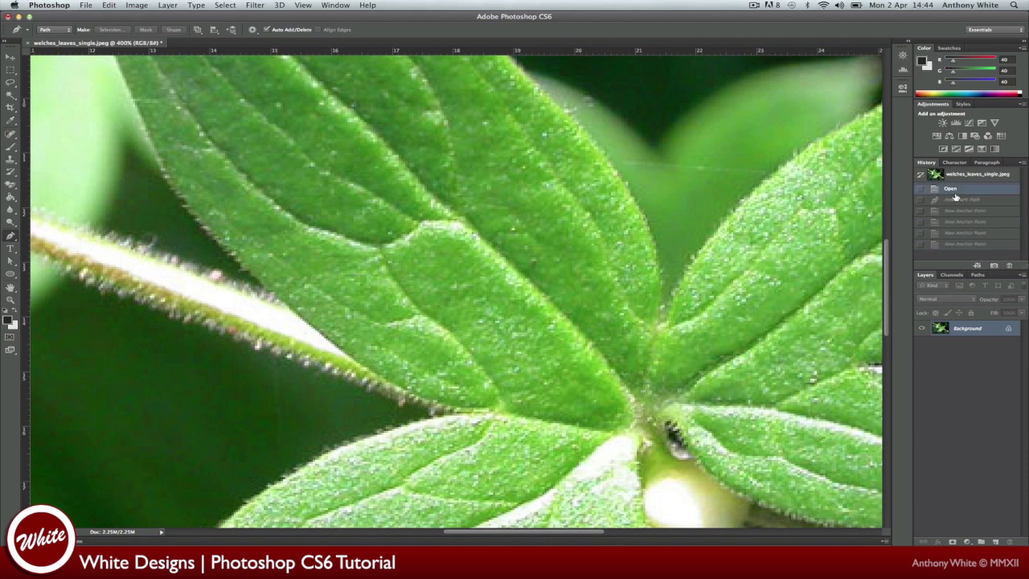
pyautogui.click(955, 199)
pyautogui.press('super+minus')
pyautogui.press('super+minus')
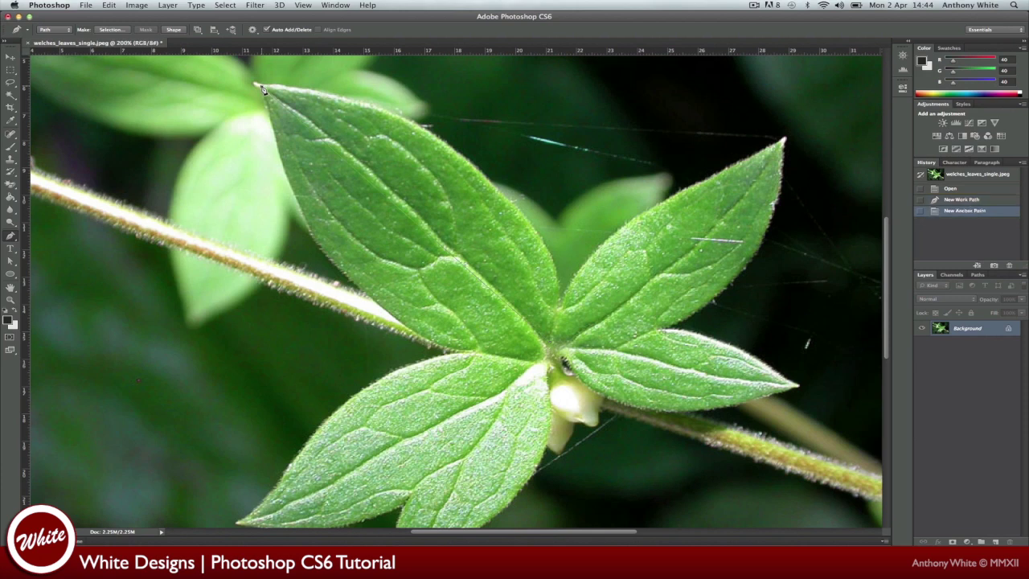
pyautogui.press('super+minus')
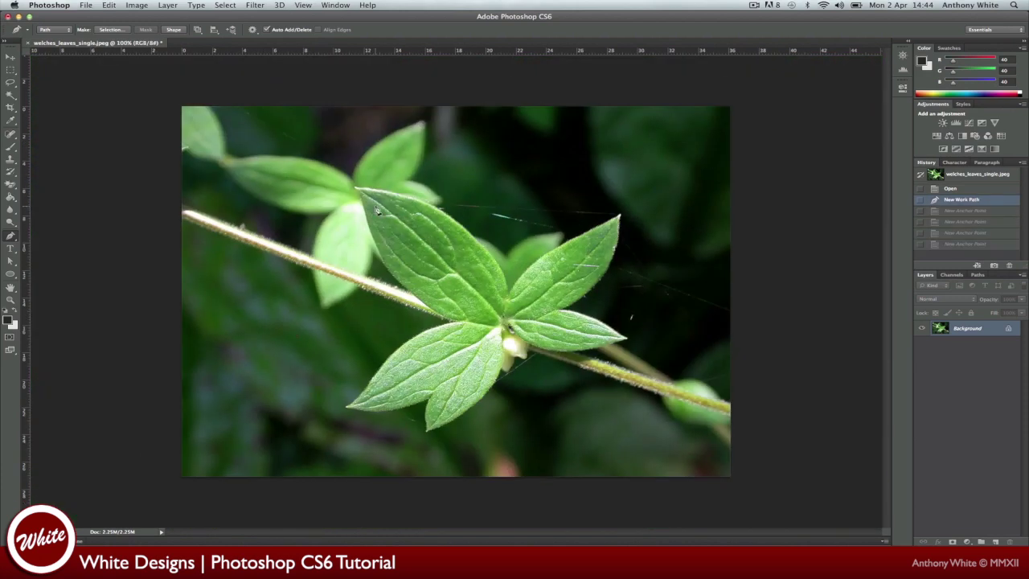
# Try to draw one long curved segment from the leaf base to the large leaf's tip, and step back through the history
pyautogui.moveTo(357, 190); pyautogui.dragTo(194, 179)
pyautogui.press('super+alt+z')
pyautogui.press('super+alt+z')
pyautogui.press('super+alt+z')
pyautogui.press('super+alt+z')
pyautogui.press('super+alt+z')
# Trace the large leaf's upper right edge with curved anchor points from the starting point to the leaf tip
pyautogui.click(473, 238)
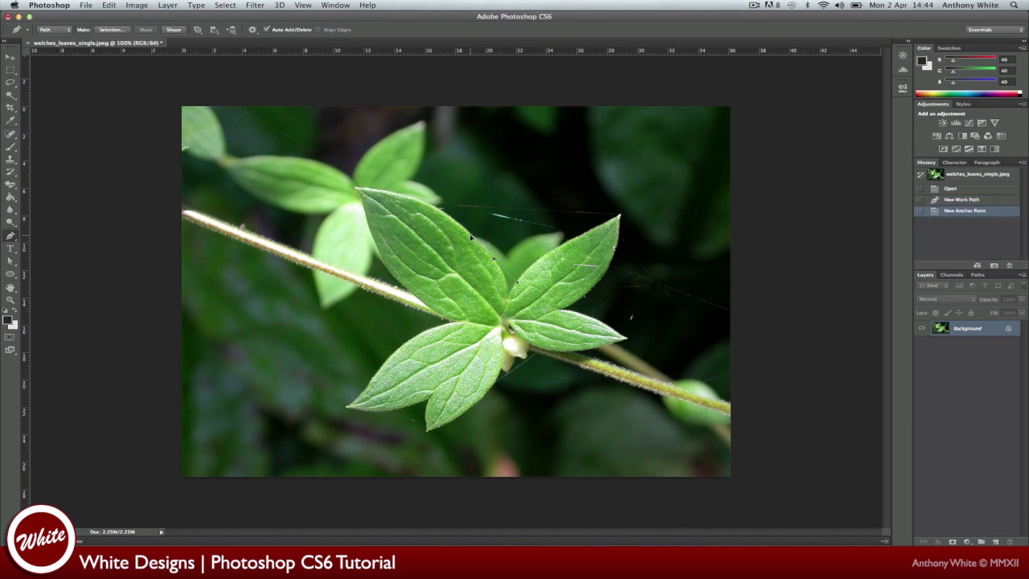
pyautogui.click(395, 194)
pyautogui.click(355, 188)
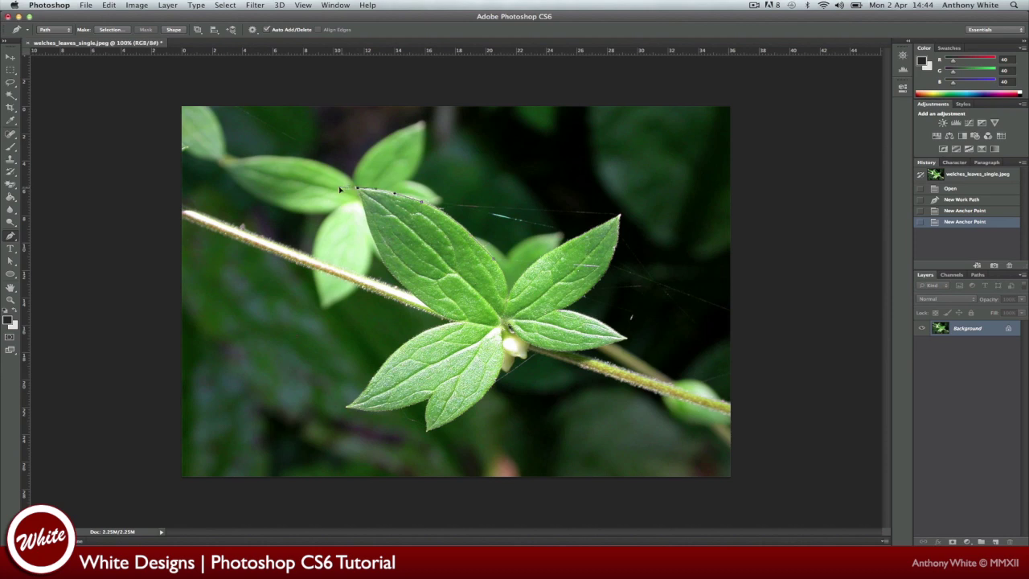
pyautogui.click(340, 190)
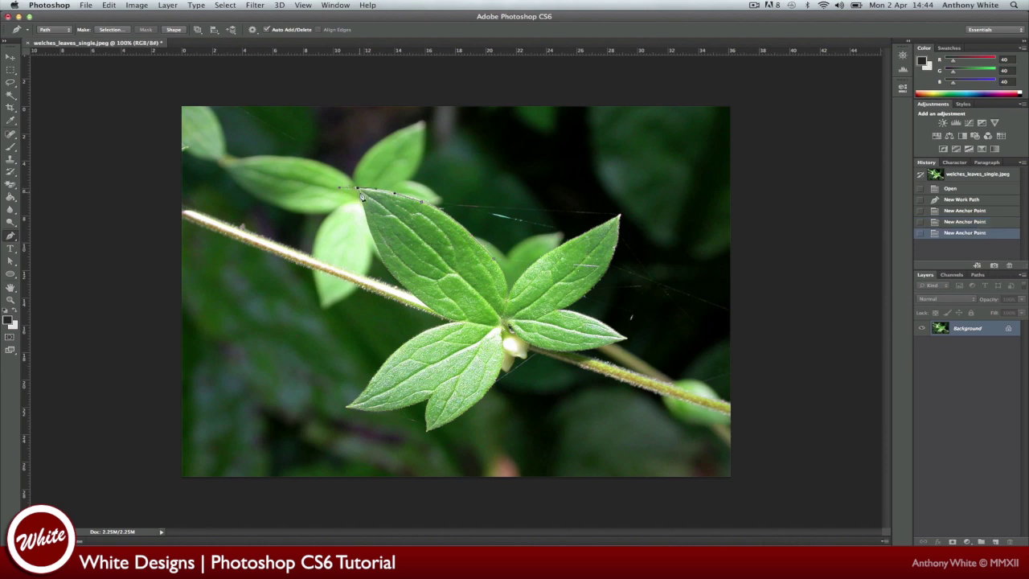
# Try to place an anchor point just below the leaf tip on the left edge, and undo it
pyautogui.click(363, 205)
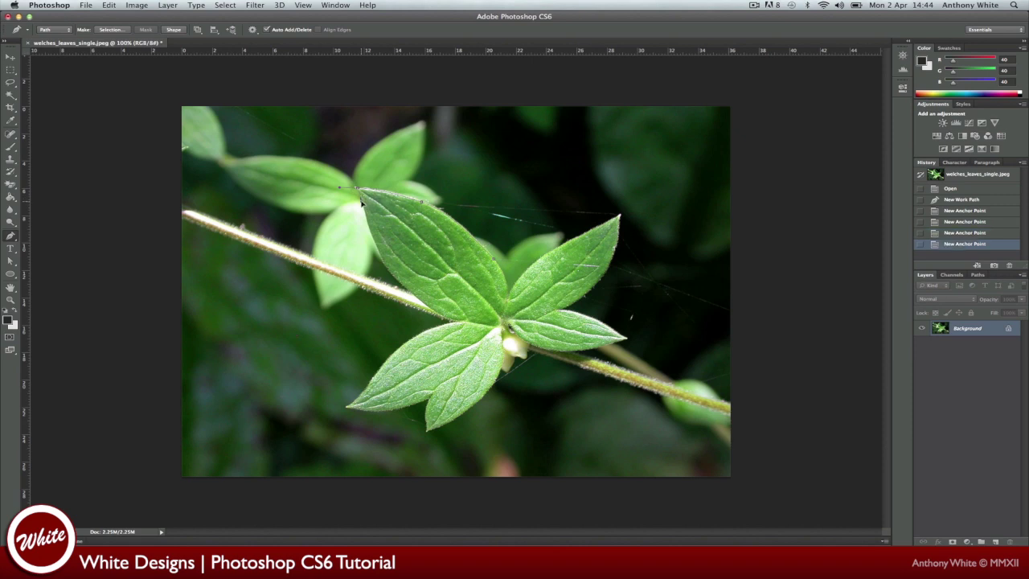
pyautogui.press('super+plus')
pyautogui.press('super+plus')
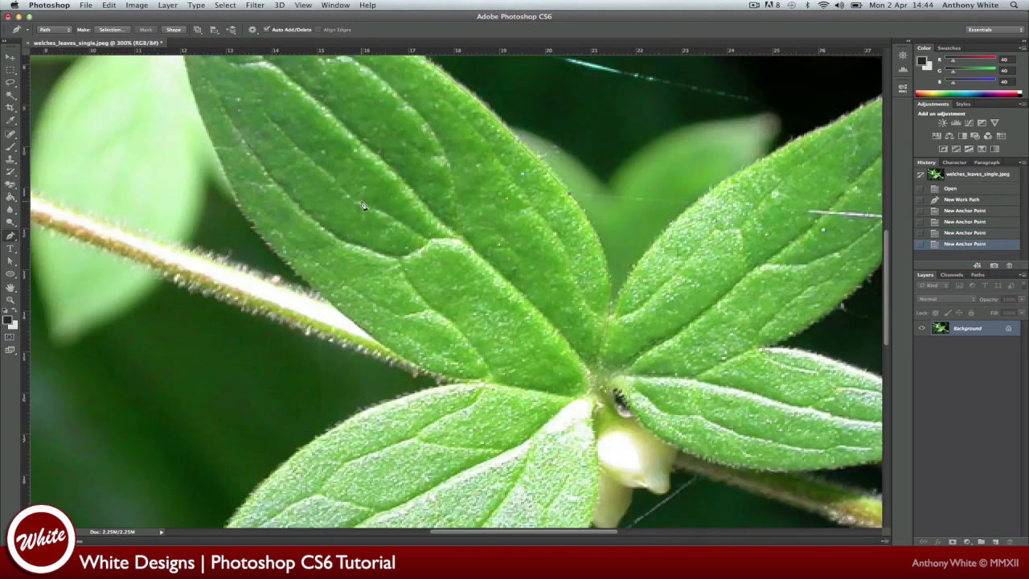
pyautogui.scroll(5, 363, 204)
pyautogui.hscroll(-3, 362, 204)
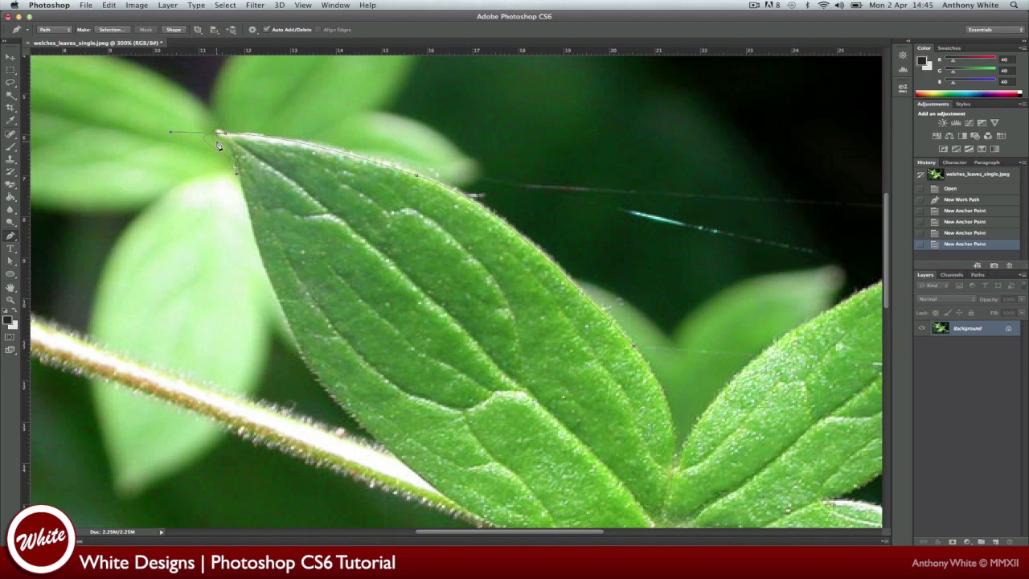
pyautogui.press('super+z')
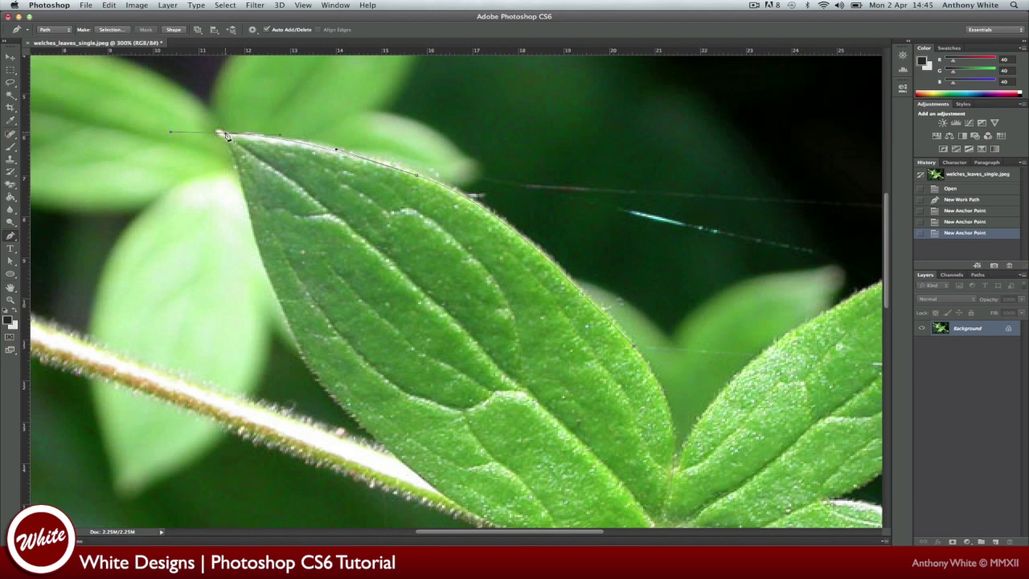
# Remove the tip anchor's outgoing direction handle and trace the leaf's left edge with curved anchor points down to the stem
pyautogui.click(225, 134)
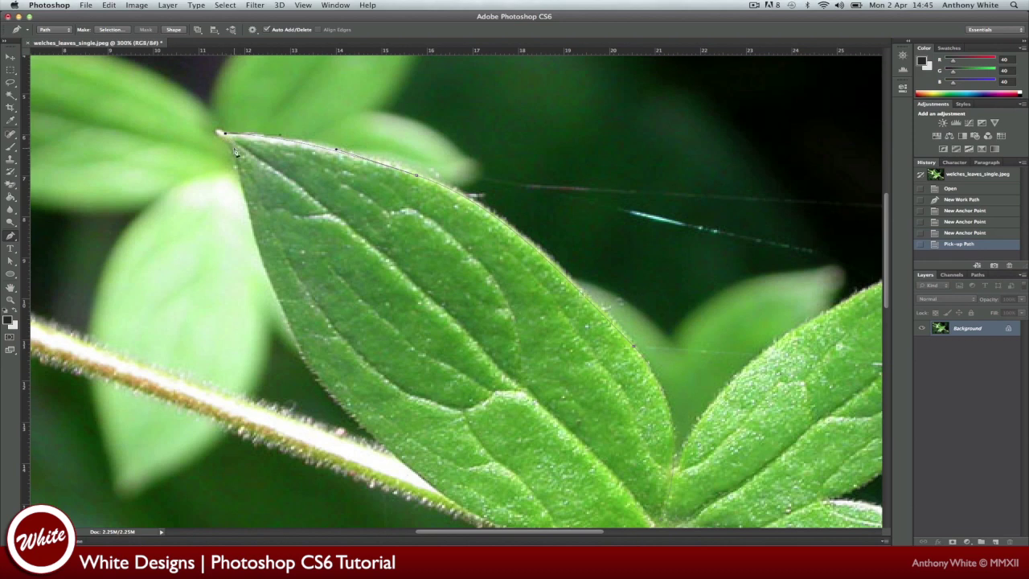
pyautogui.moveTo(258, 256); pyautogui.dragTo(280, 306)
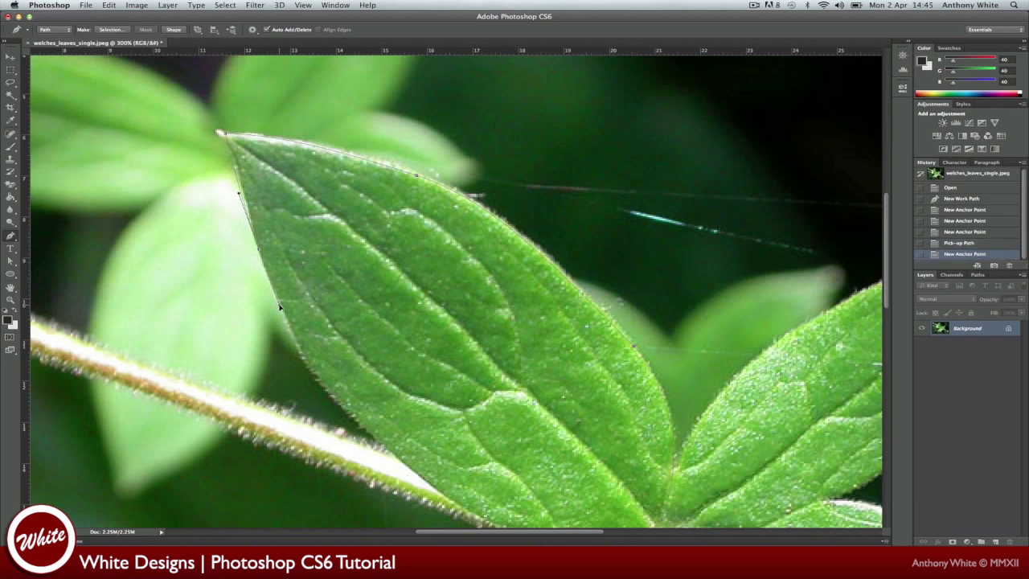
pyautogui.press('super+minus')
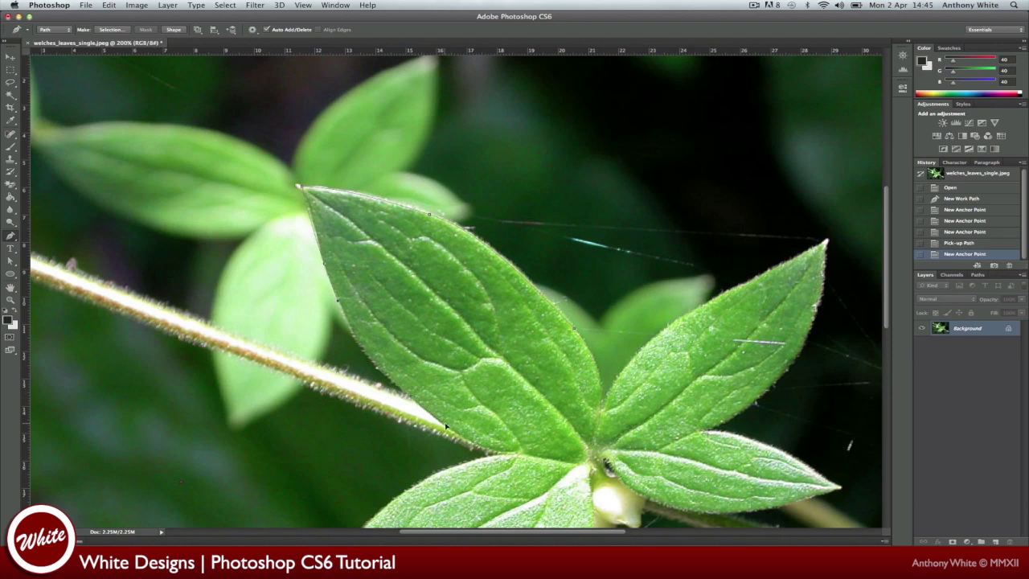
pyautogui.click(478, 450)
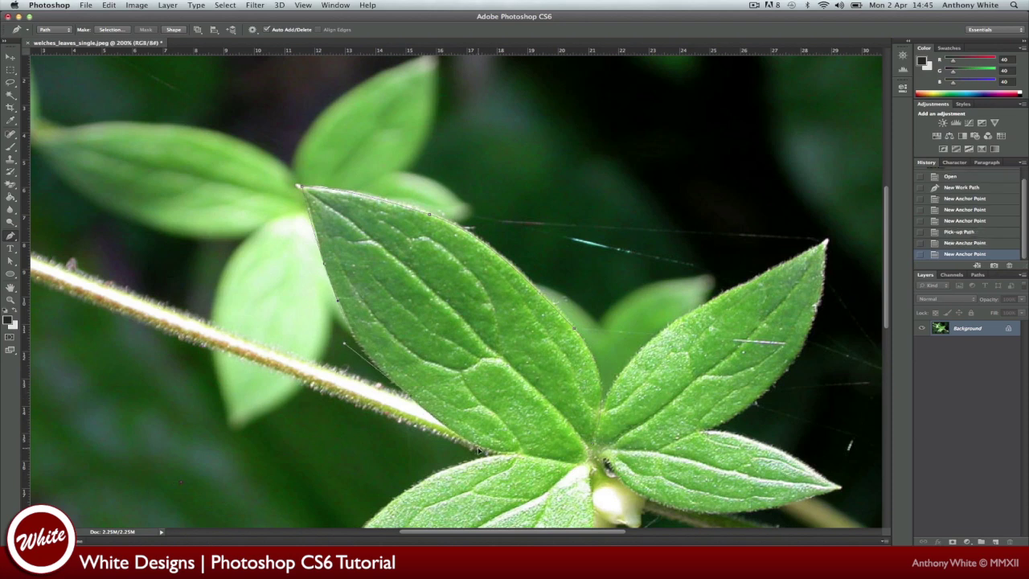
# Add a curved anchor point at the leaf base, remove its outgoing handle, and close the path at the starting point
pyautogui.moveTo(578, 464); pyautogui.dragTo(685, 479)
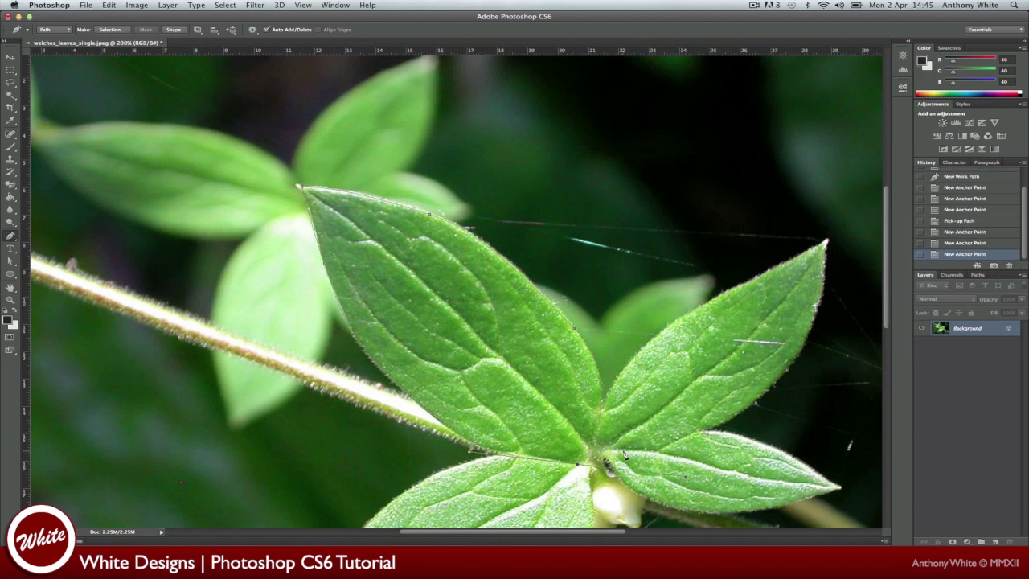
pyautogui.click(577, 466)
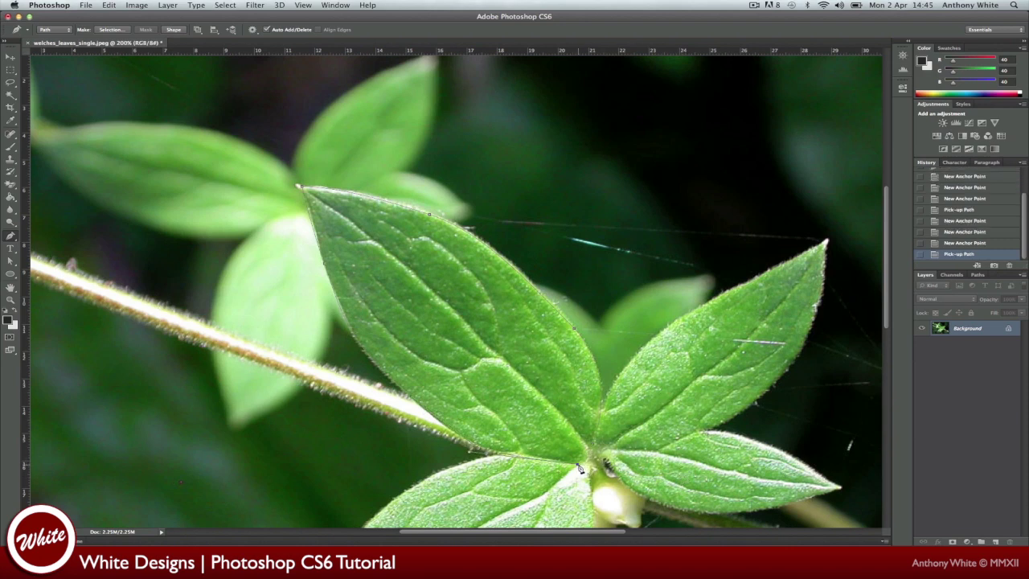
pyautogui.click(598, 420)
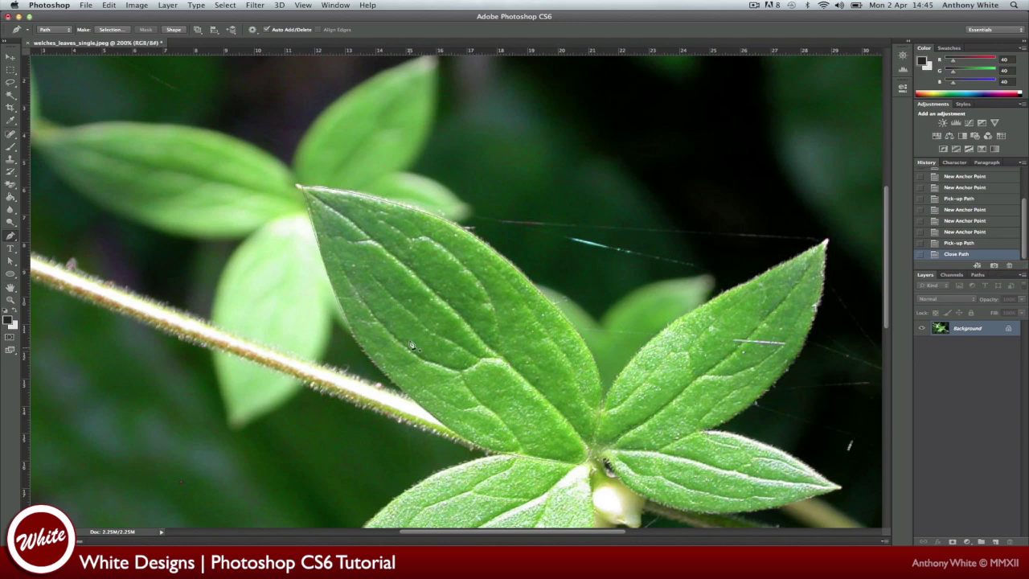
pyautogui.rightClick(432, 220)
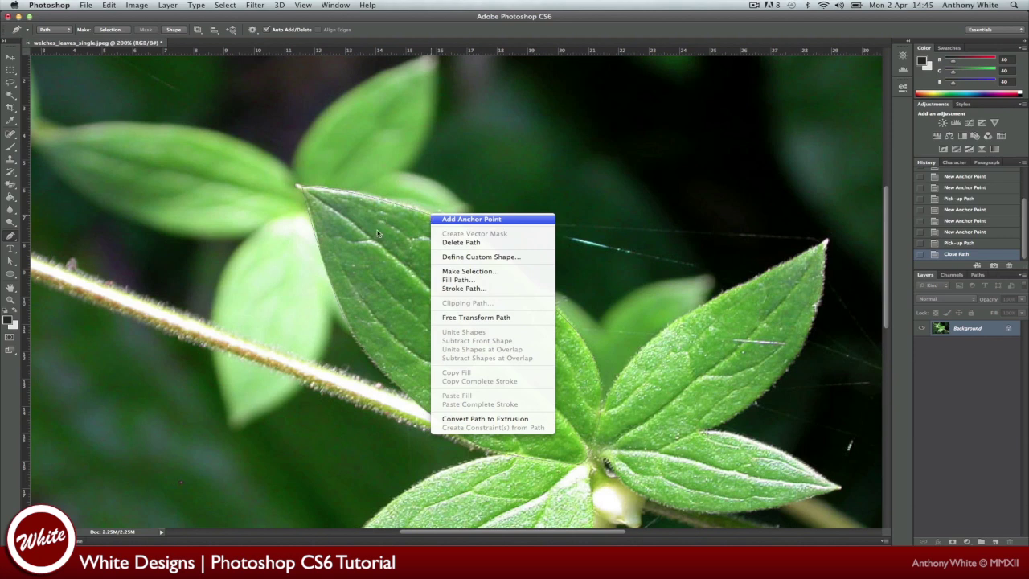
pyautogui.click(387, 257)
pyautogui.rightClick(387, 256)
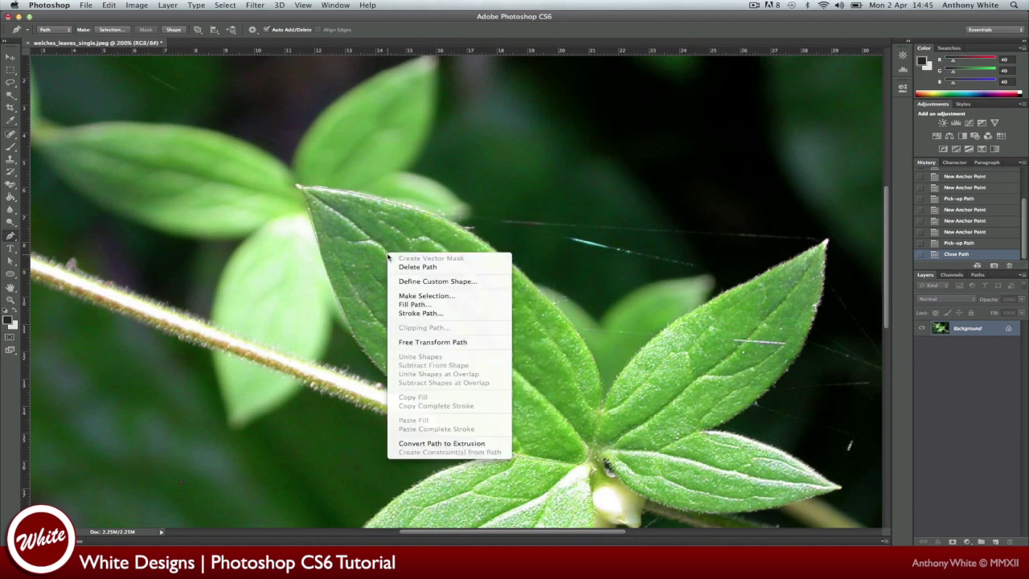
pyautogui.click(370, 254)
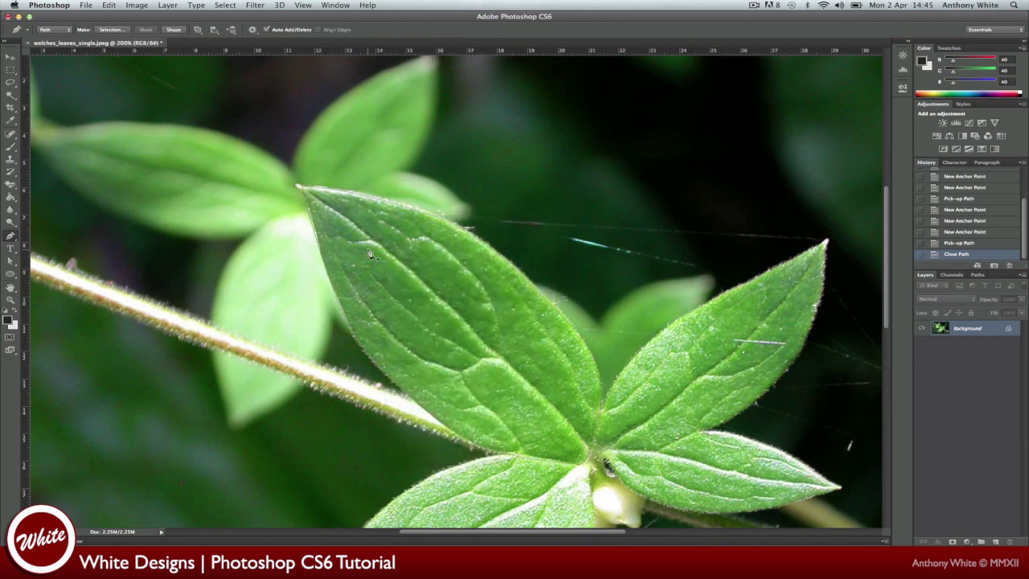
# Adjust the path's curve along the upper part of the leaf's left edge with the Direct Selection tool
pyautogui.click(10, 260)
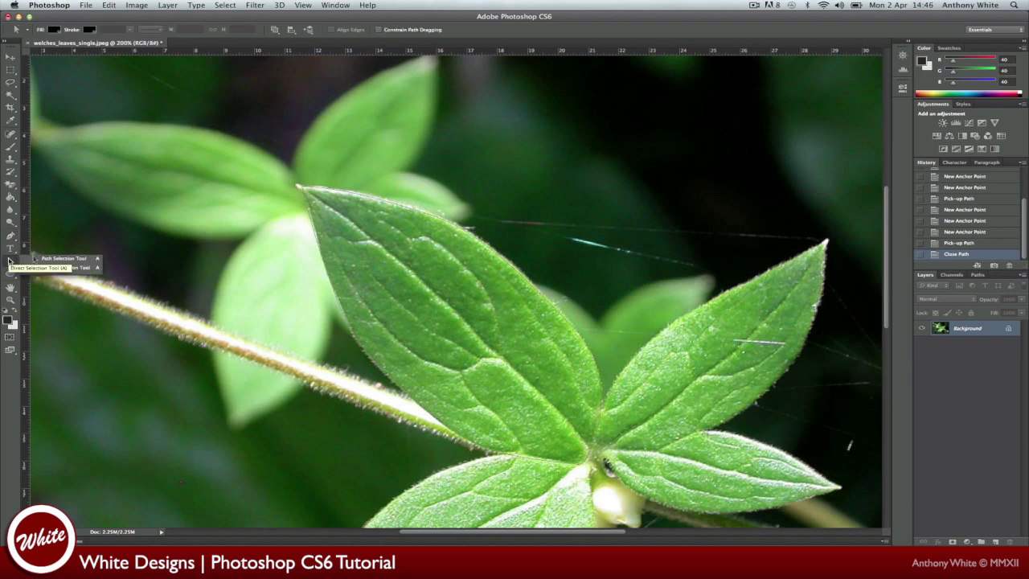
pyautogui.click(49, 267)
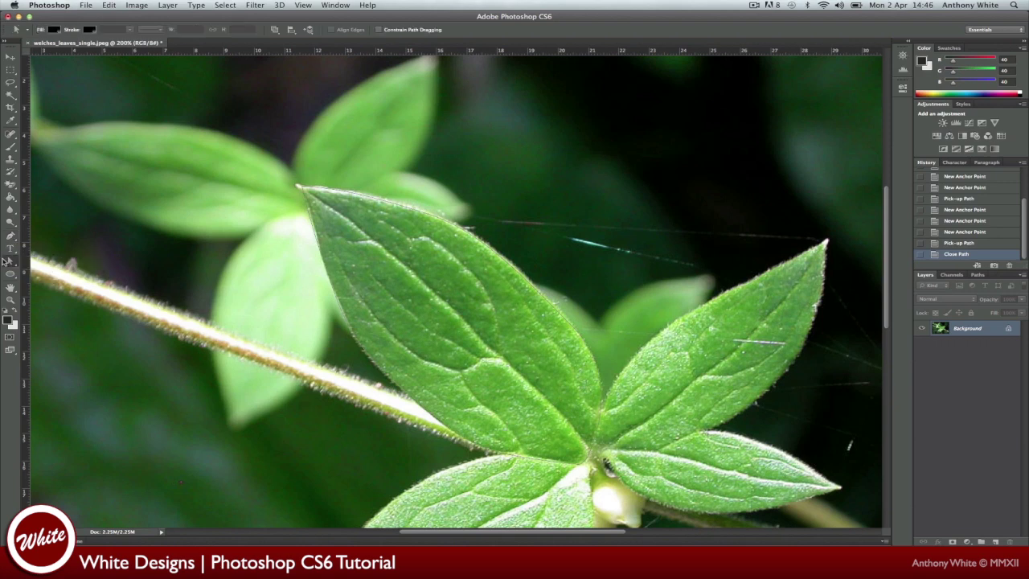
pyautogui.click(12, 263)
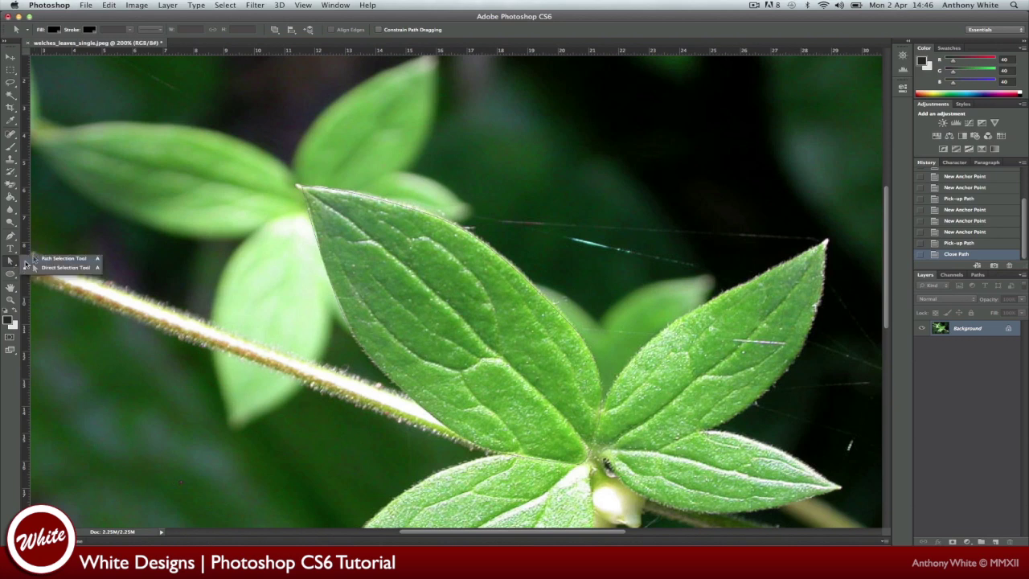
pyautogui.click(70, 270)
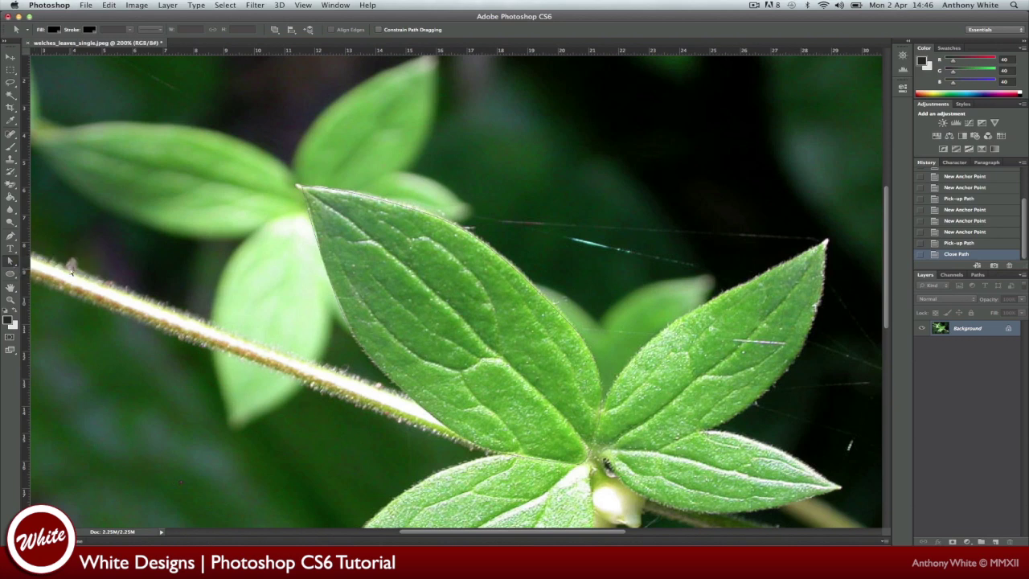
pyautogui.click(307, 205)
pyautogui.click(325, 266)
pyautogui.click(311, 228)
pyautogui.moveTo(316, 227); pyautogui.dragTo(315, 227)
pyautogui.moveTo(317, 229); pyautogui.dragTo(317, 228)
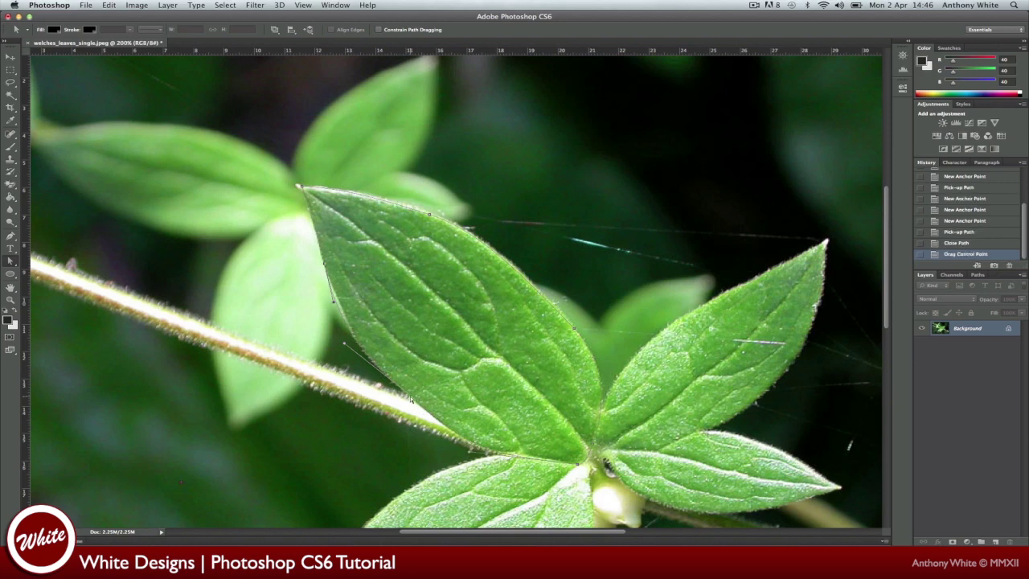
# Fine-tune the direction handles along the leaf's left edge and move the tip anchor point out to the end of the leaf
pyautogui.moveTo(345, 346)
pyautogui.mouseDown()
pyautogui.moveTo(384, 373)
pyautogui.moveTo(348, 344)
pyautogui.mouseUp()
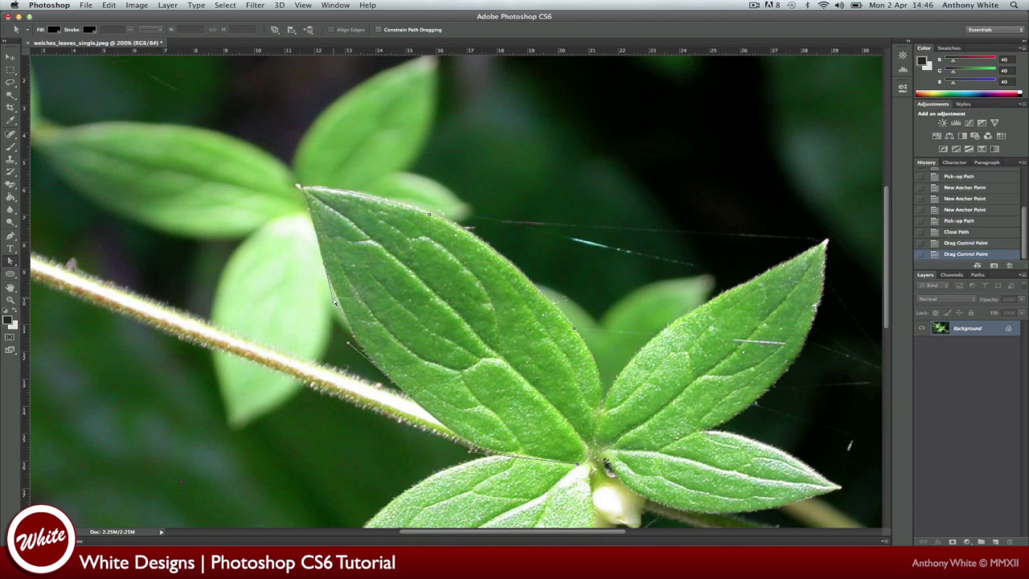
pyautogui.moveTo(338, 302); pyautogui.dragTo(338, 303)
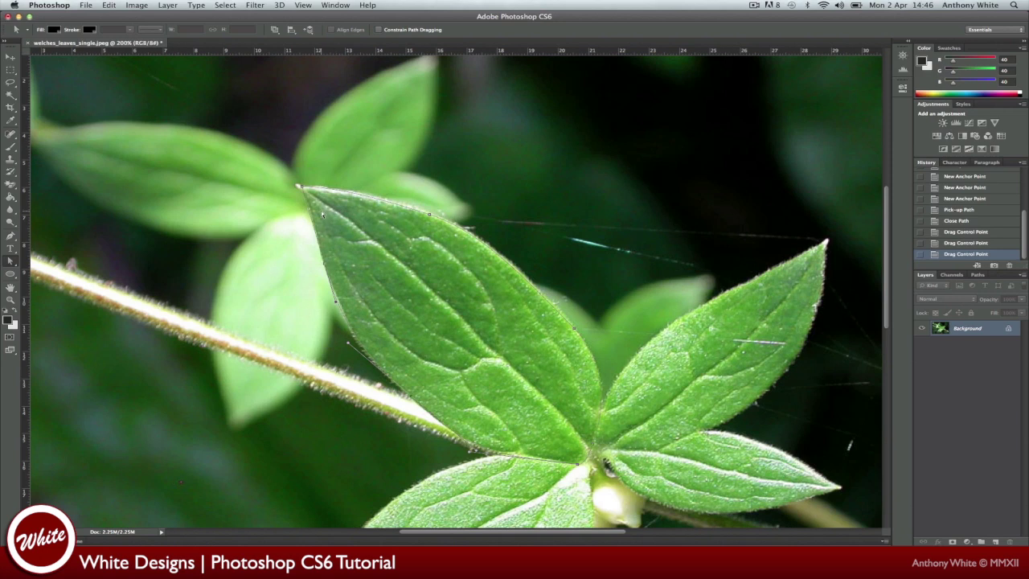
pyautogui.click(300, 188)
pyautogui.moveTo(300, 188); pyautogui.dragTo(297, 186)
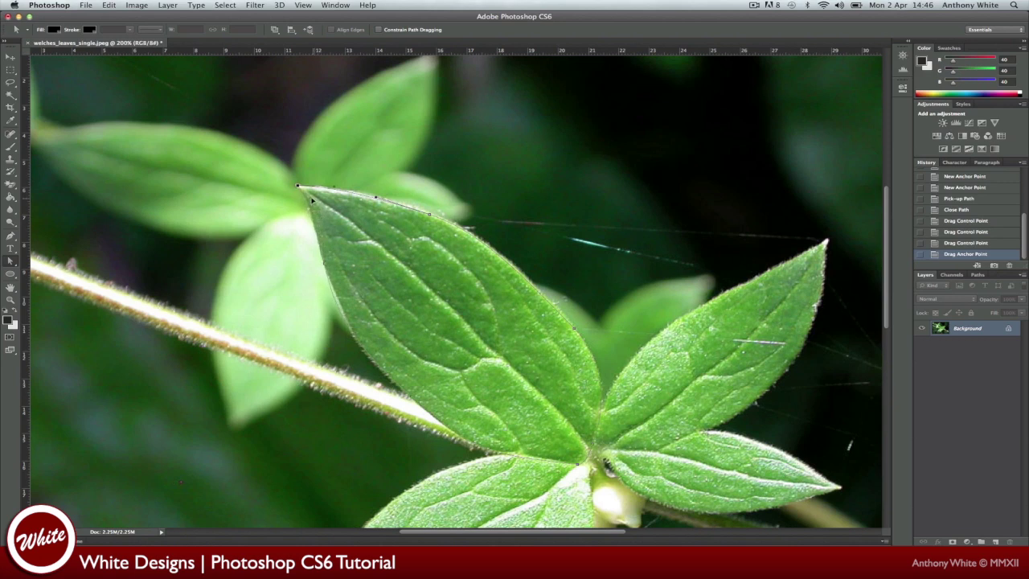
# Fine-tune the direction handles on the leaf's left edge below the tip and switch back to the Pen tool
pyautogui.moveTo(312, 198); pyautogui.dragTo(314, 200)
pyautogui.click(338, 307)
pyautogui.moveTo(332, 304); pyautogui.dragTo(338, 302)
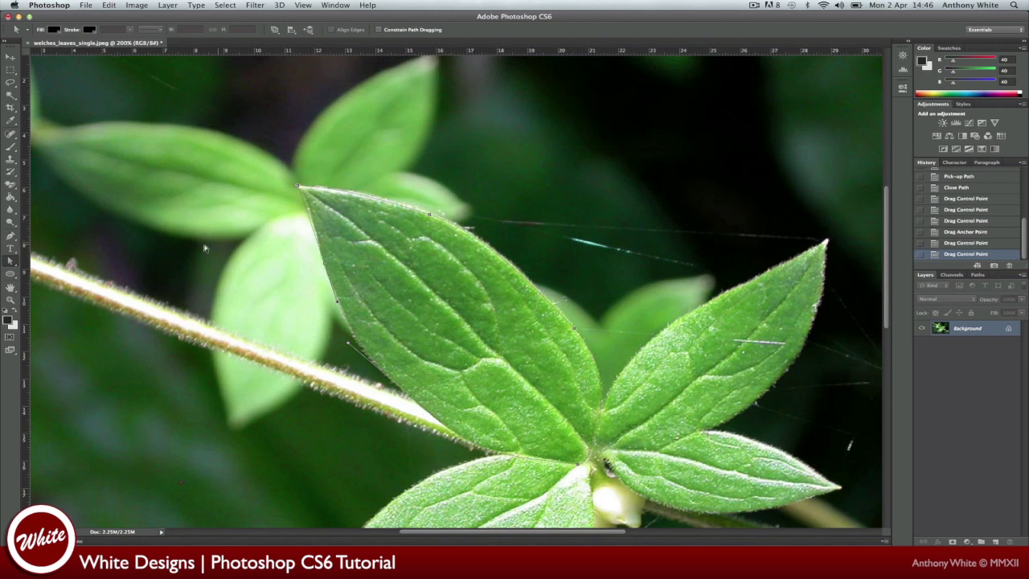
pyautogui.click(10, 236)
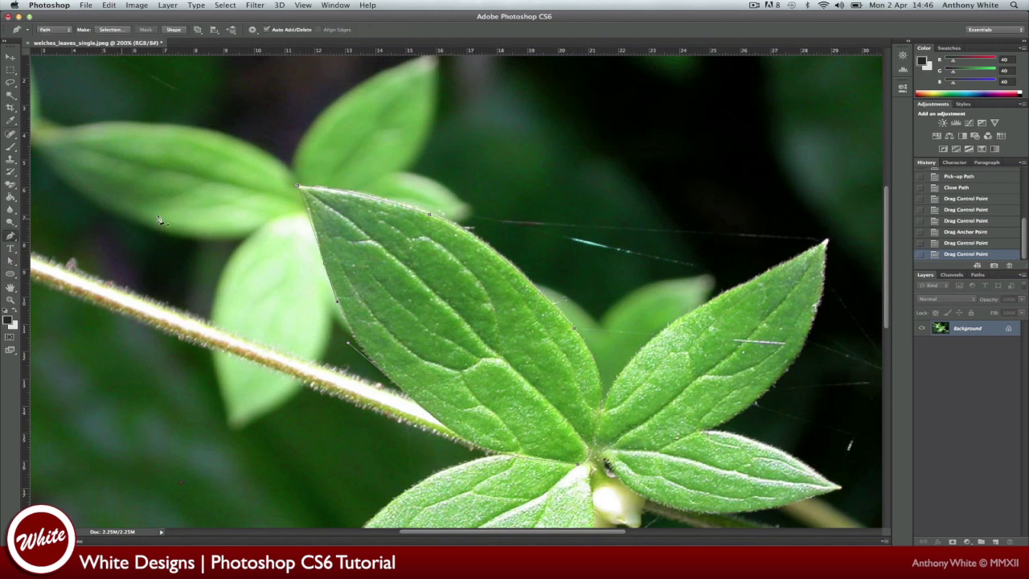
pyautogui.click(420, 263)
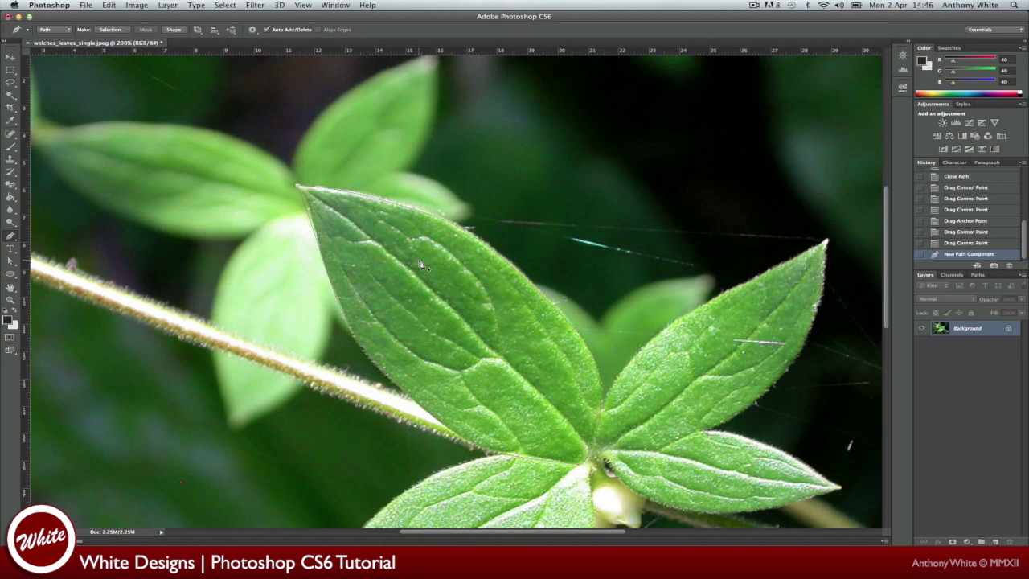
pyautogui.rightClick(432, 217)
pyautogui.click(421, 218)
pyautogui.click(421, 217)
pyautogui.press('super+z')
pyautogui.rightClick(420, 216)
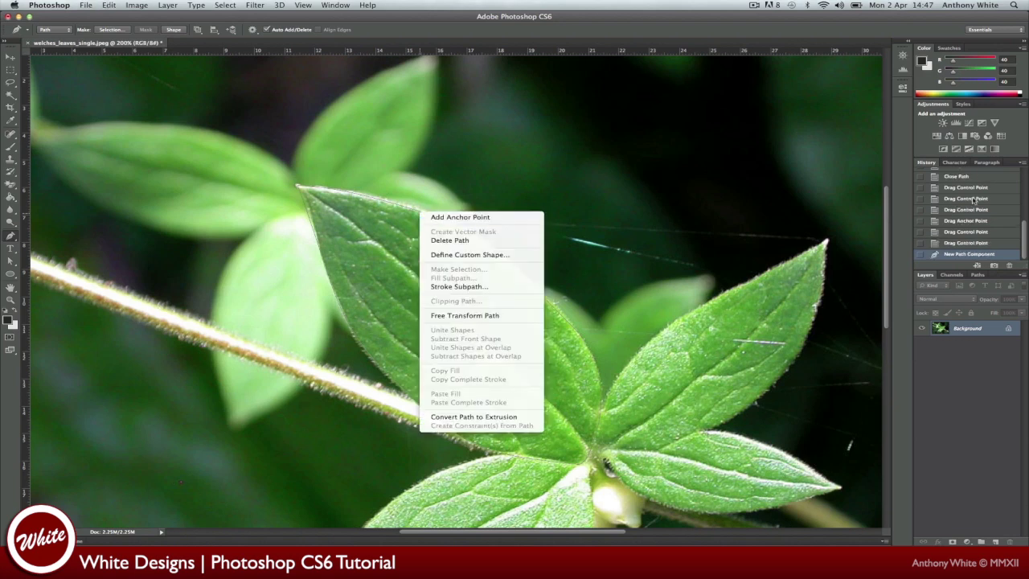
pyautogui.click(975, 246)
pyautogui.click(976, 244)
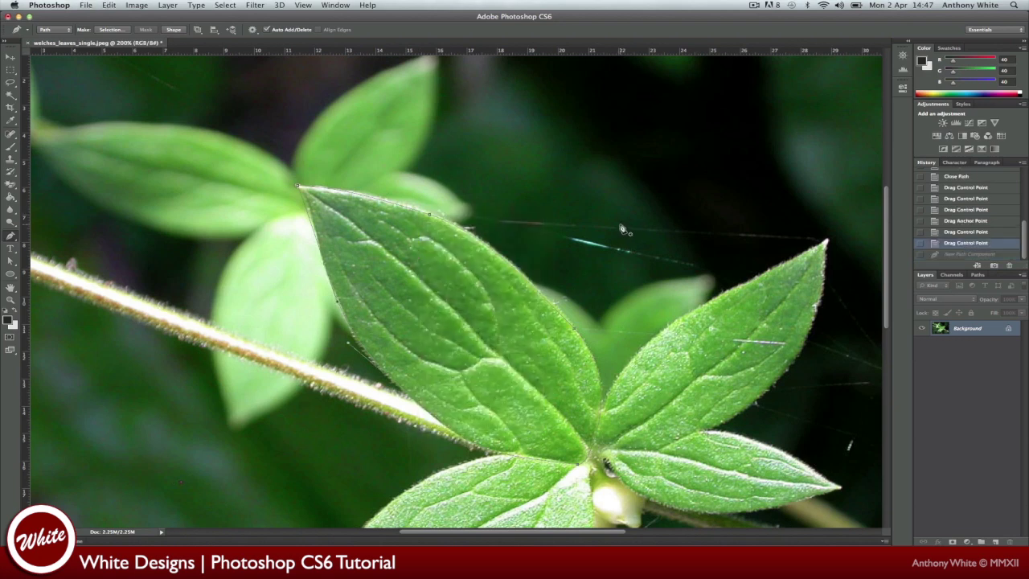
# Add two anchor points to the path along the leaf's left edge, just below the tip
pyautogui.rightClick(394, 207)
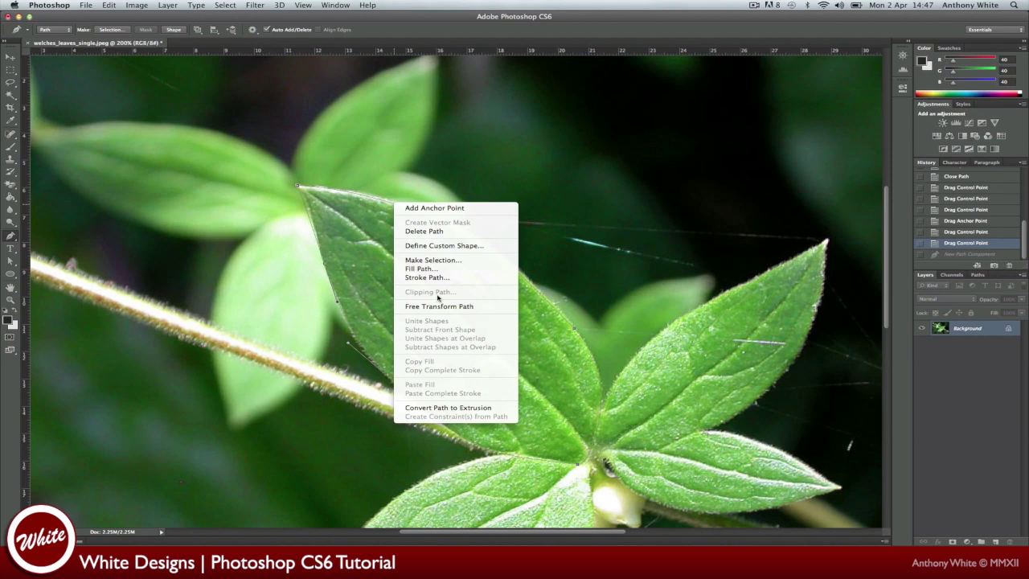
pyautogui.rightClick(296, 196)
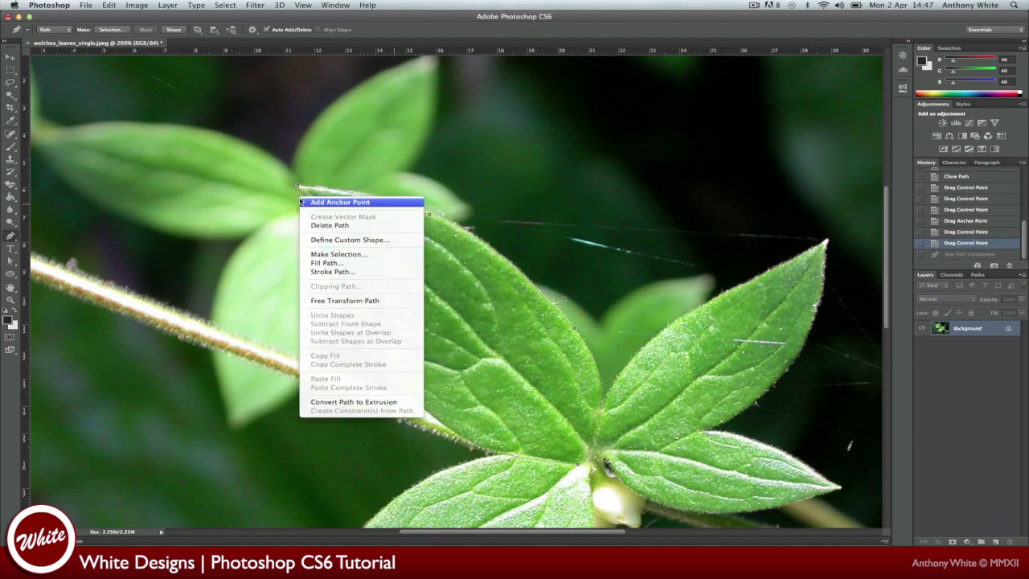
pyautogui.click(318, 202)
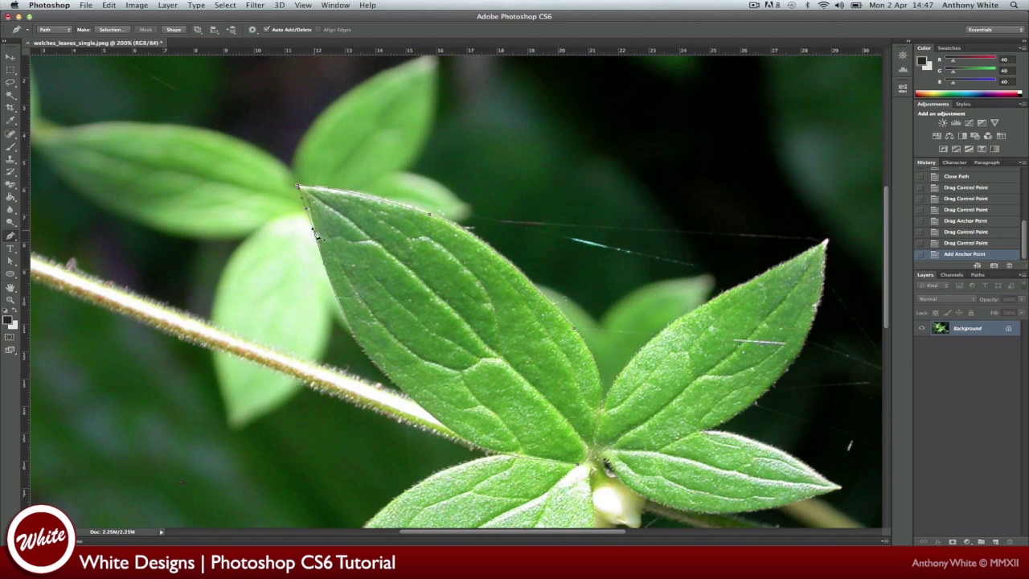
pyautogui.click(318, 231)
pyautogui.press('super+z')
pyautogui.click(316, 238)
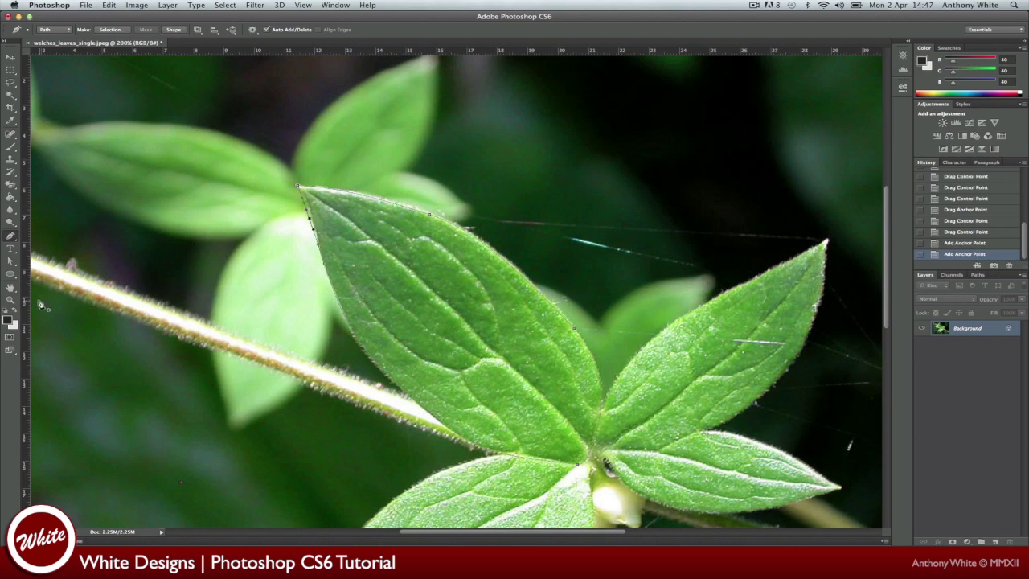
# Move the added anchor point below the tip onto the leaf's left edge with the Direct Selection tool
pyautogui.click(10, 261)
pyautogui.moveTo(311, 221); pyautogui.dragTo(312, 213)
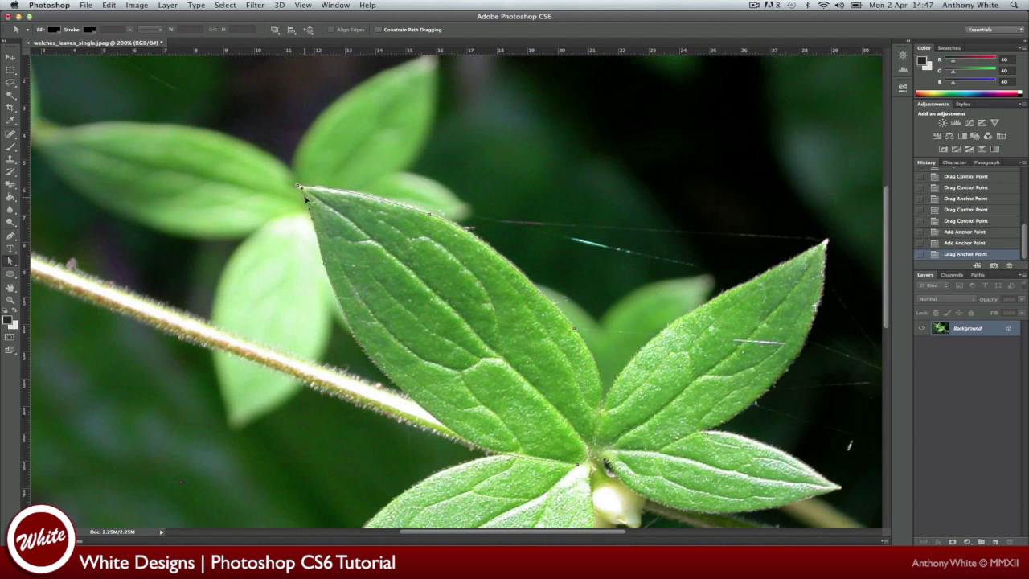
pyautogui.moveTo(306, 198); pyautogui.dragTo(307, 199)
# Examine the Make Selection options for the leaf path with the Pen tool, without creating a selection
pyautogui.click(11, 235)
pyautogui.rightClick(463, 269)
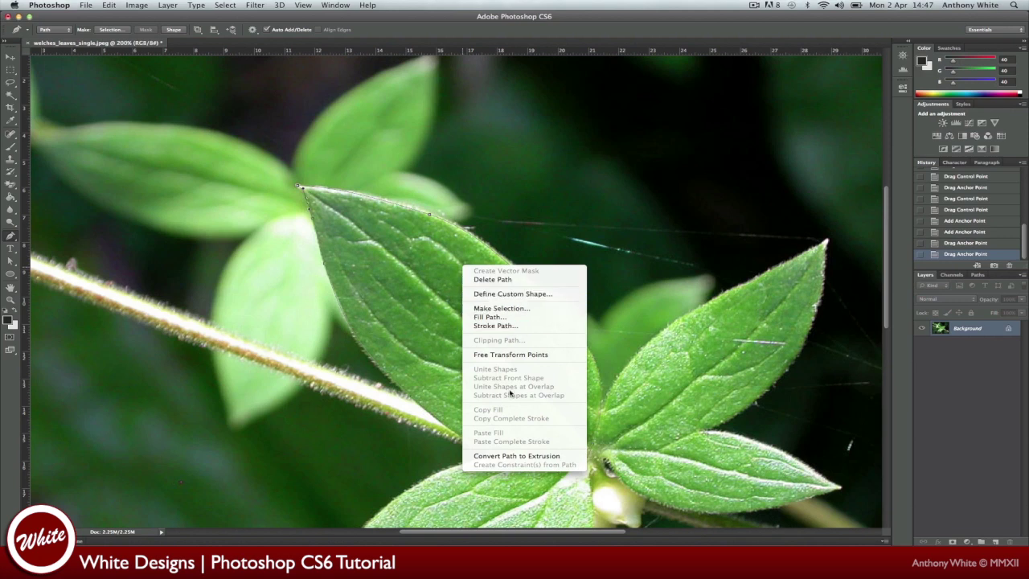
pyautogui.click(515, 309)
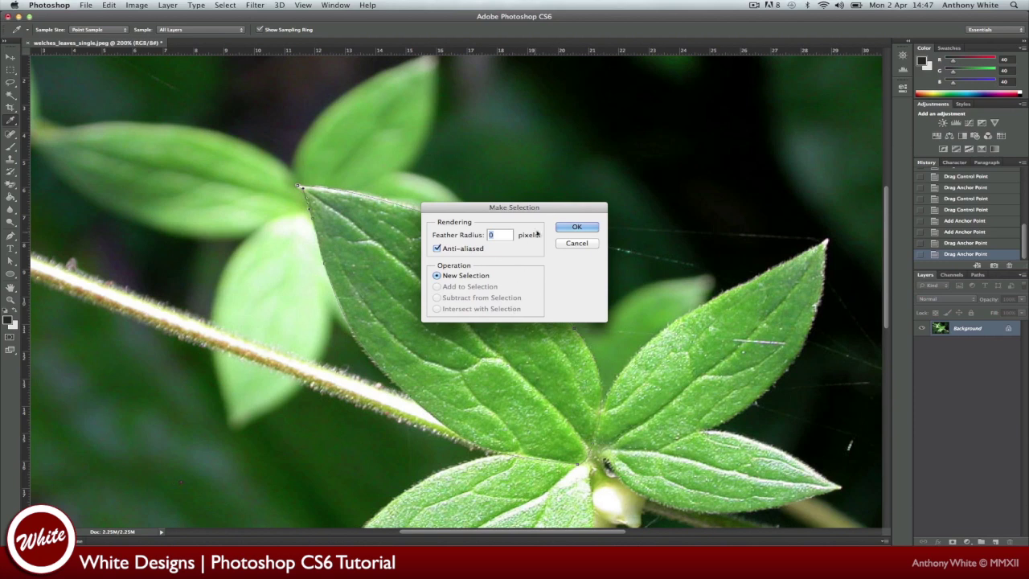
pyautogui.moveTo(551, 205); pyautogui.dragTo(637, 119)
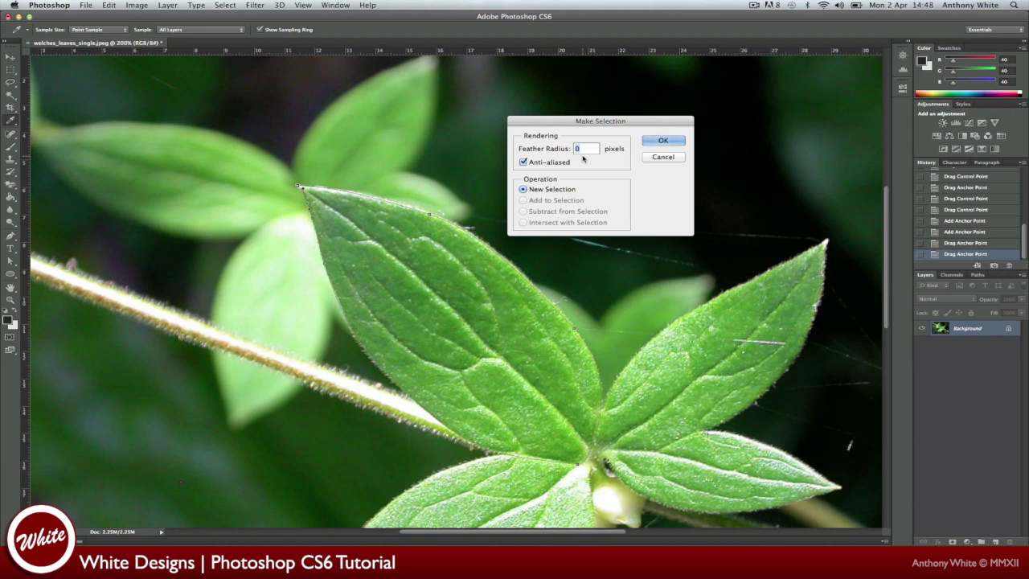
pyautogui.click(663, 156)
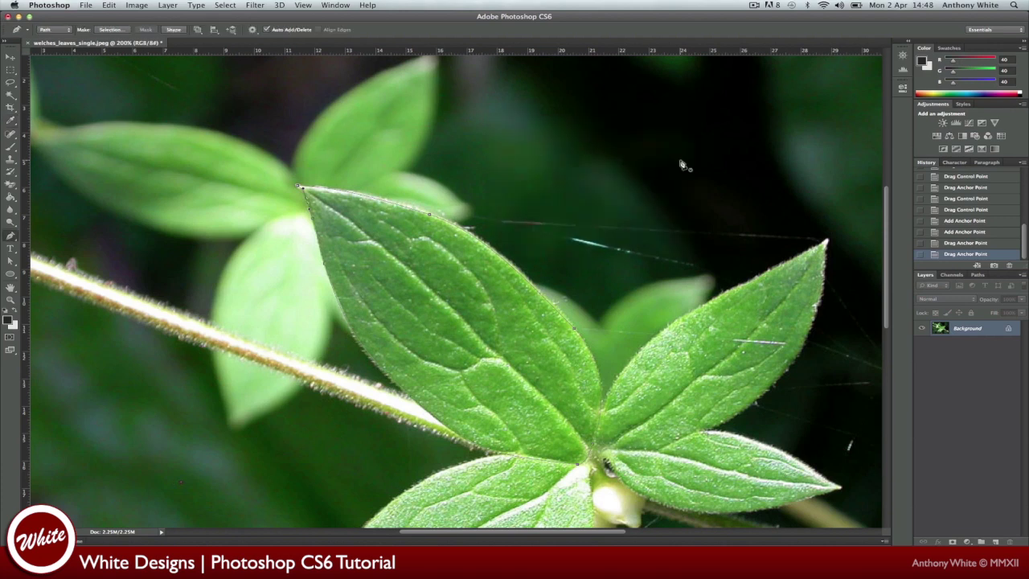
# Fill the leaf path with a solid green sampled from the leaf at 100% opacity, and undo the fill
pyautogui.rightClick(361, 237)
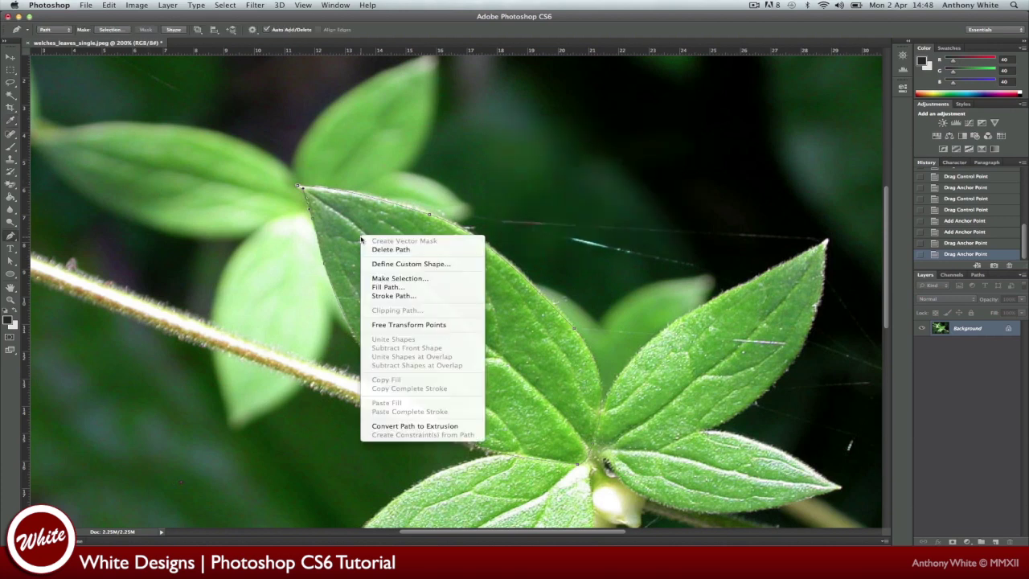
pyautogui.click(400, 287)
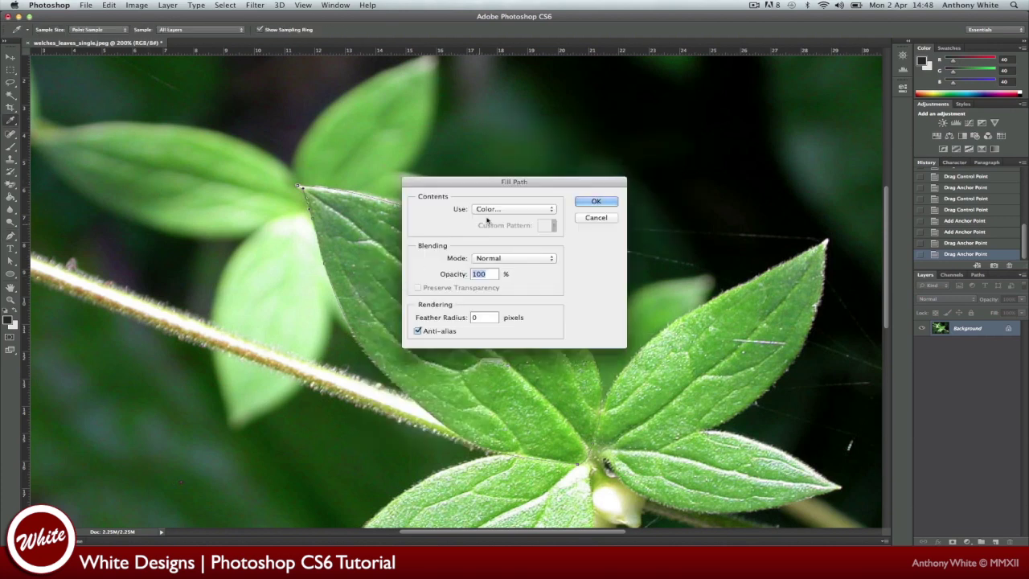
pyautogui.moveTo(497, 188); pyautogui.dragTo(645, 102)
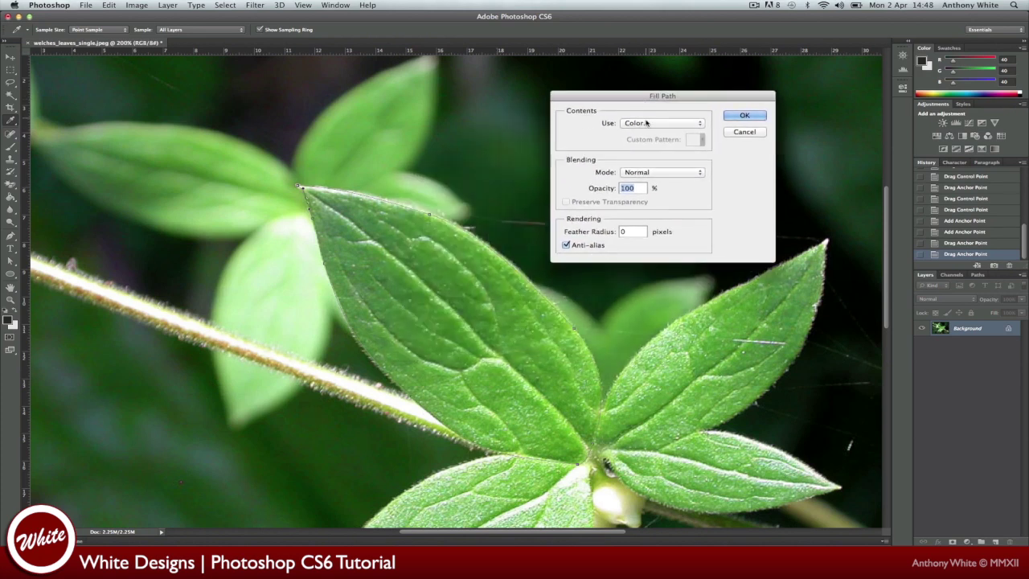
pyautogui.click(645, 124)
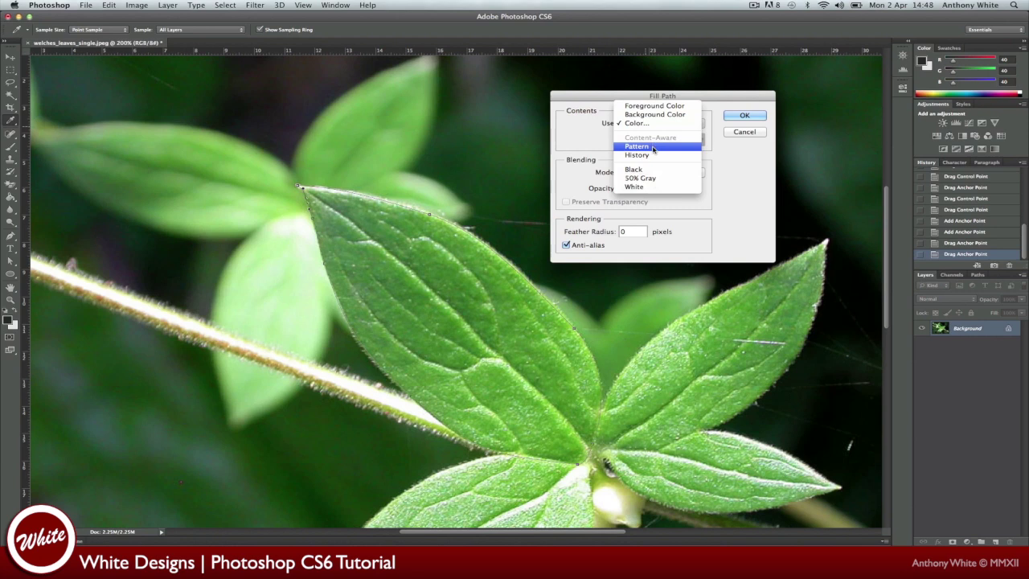
pyautogui.click(599, 176)
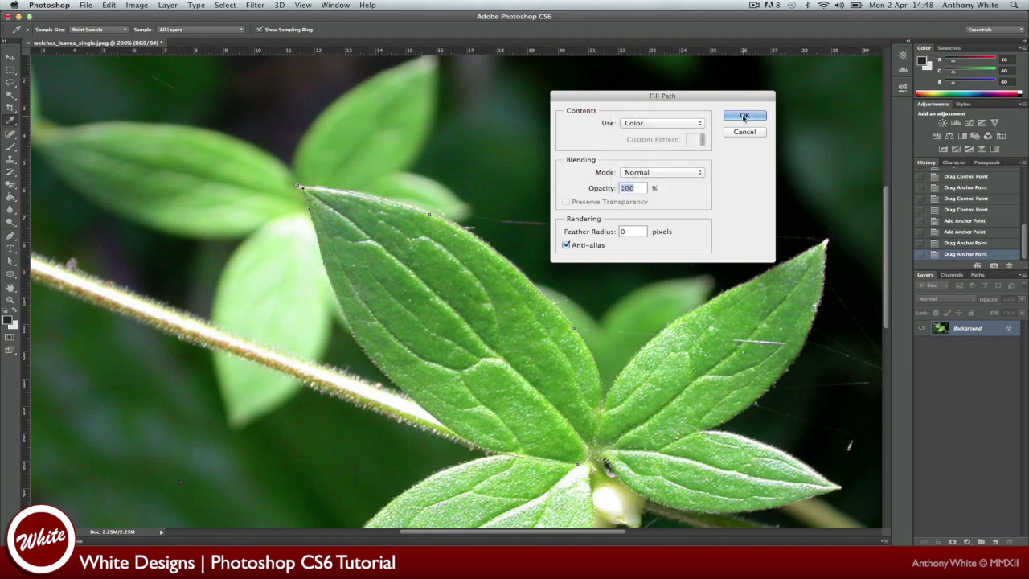
pyautogui.click(672, 125)
pyautogui.click(672, 122)
pyautogui.moveTo(636, 207); pyautogui.dragTo(565, 203)
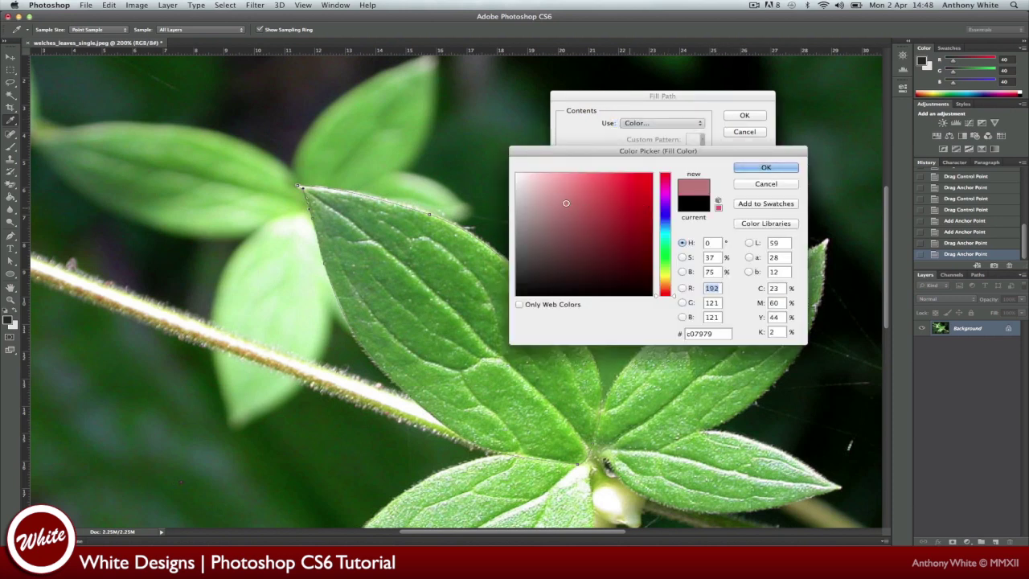
pyautogui.click(445, 265)
pyautogui.click(752, 168)
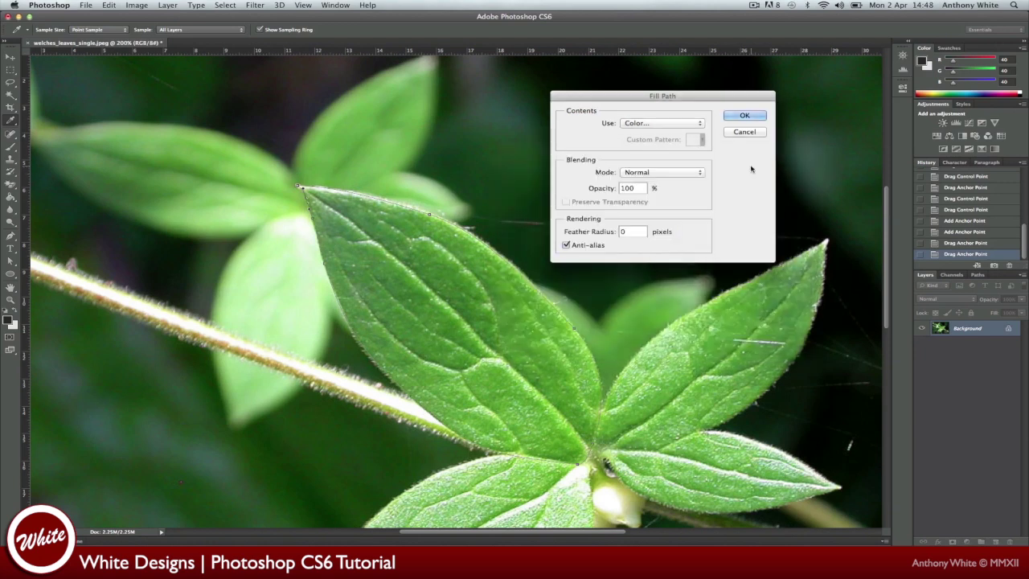
pyautogui.click(741, 116)
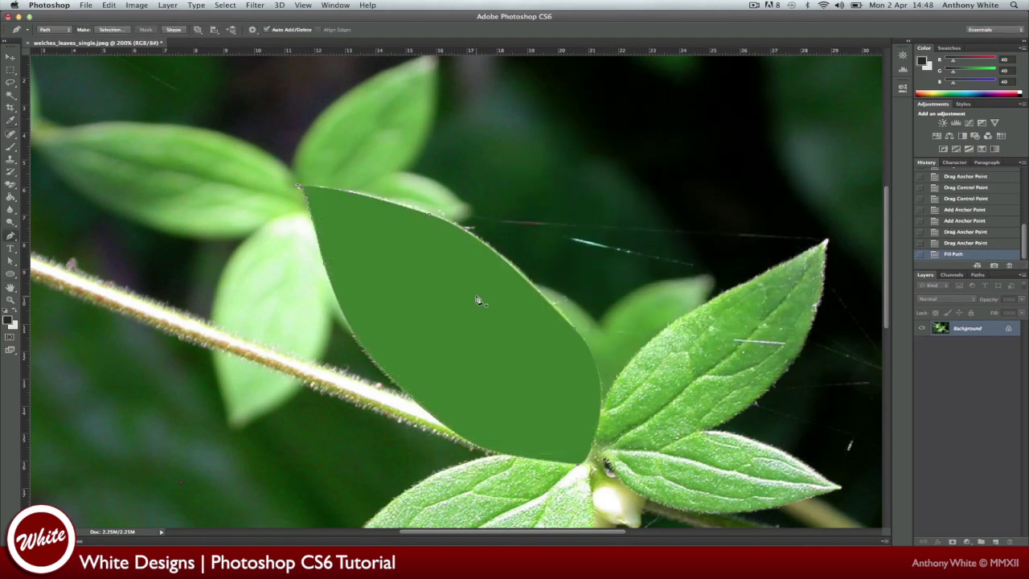
pyautogui.press('super+z')
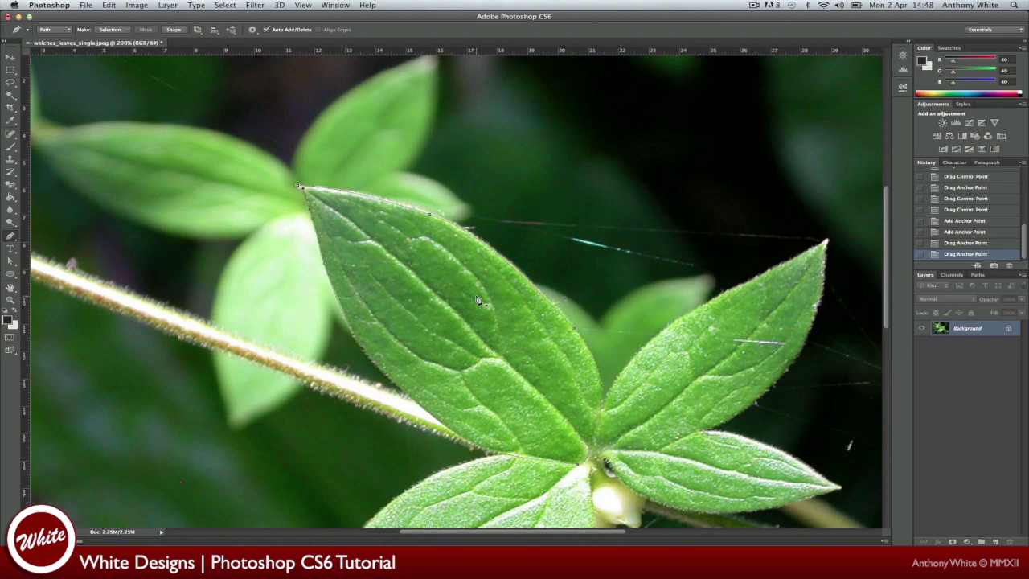
# Examine the tool choices for stroking the leaf path, select Brush, and leave without applying a stroke
pyautogui.rightClick(477, 299)
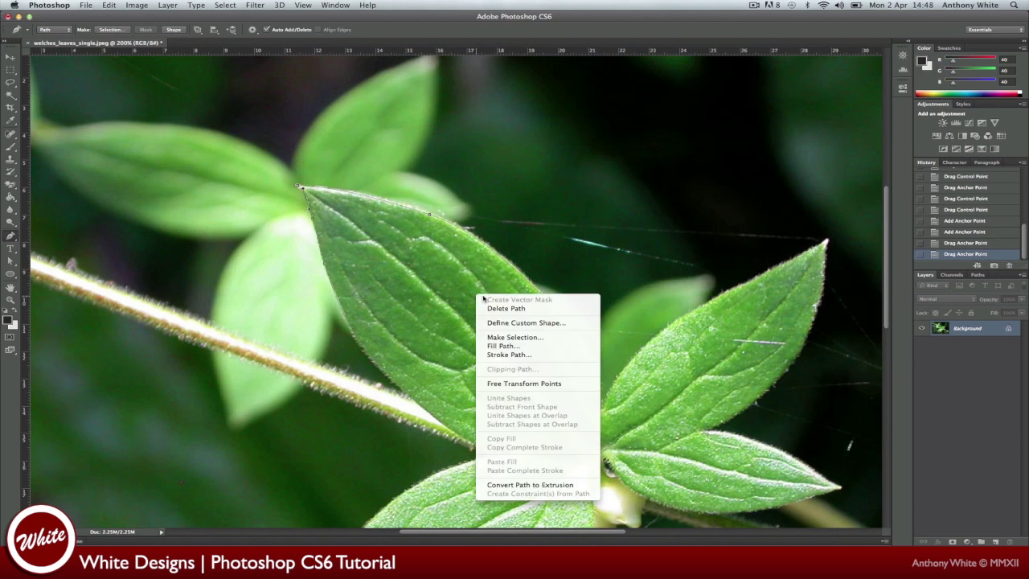
pyautogui.click(504, 355)
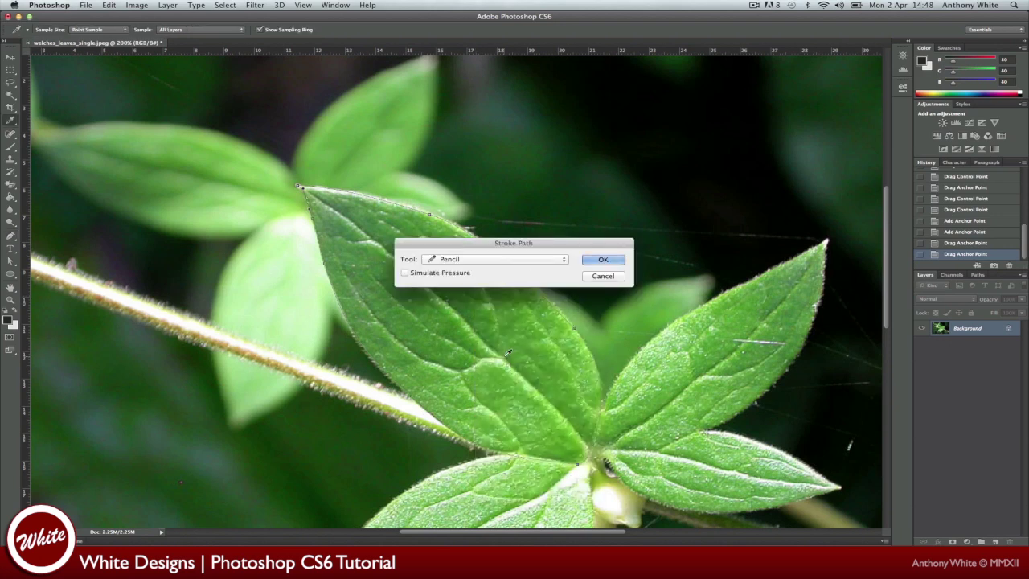
pyautogui.moveTo(524, 241); pyautogui.dragTo(556, 148)
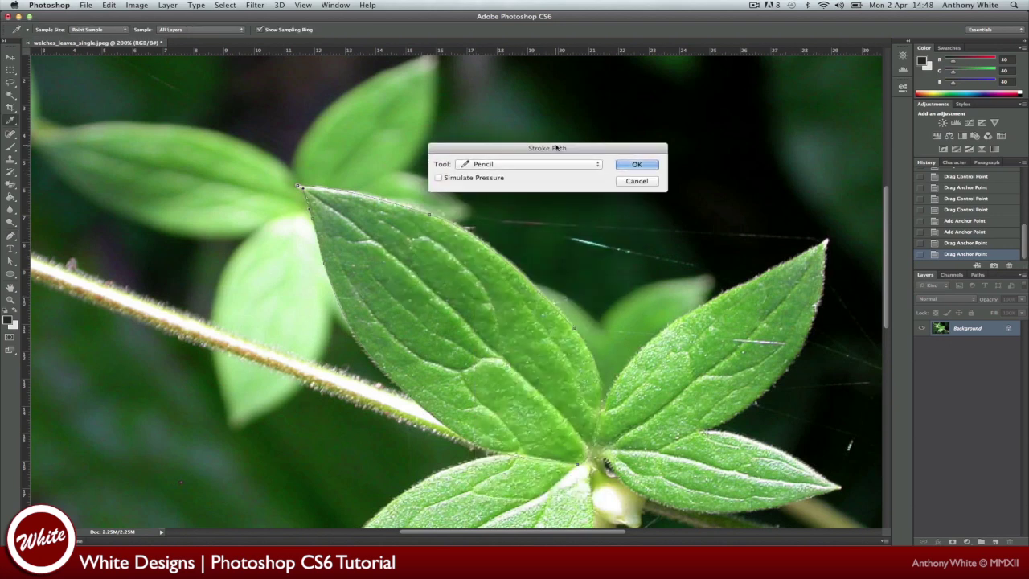
pyautogui.click(527, 166)
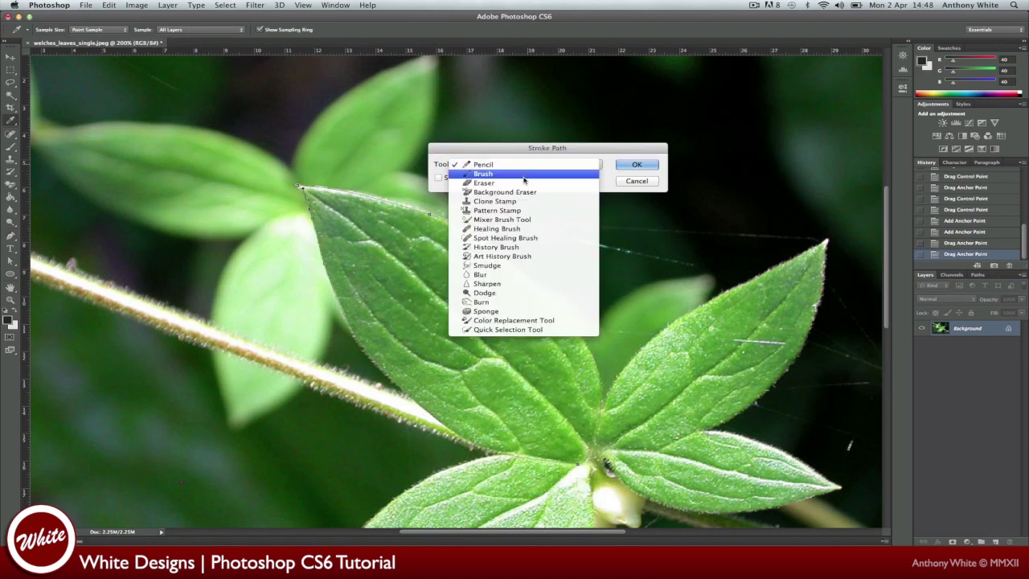
pyautogui.click(521, 174)
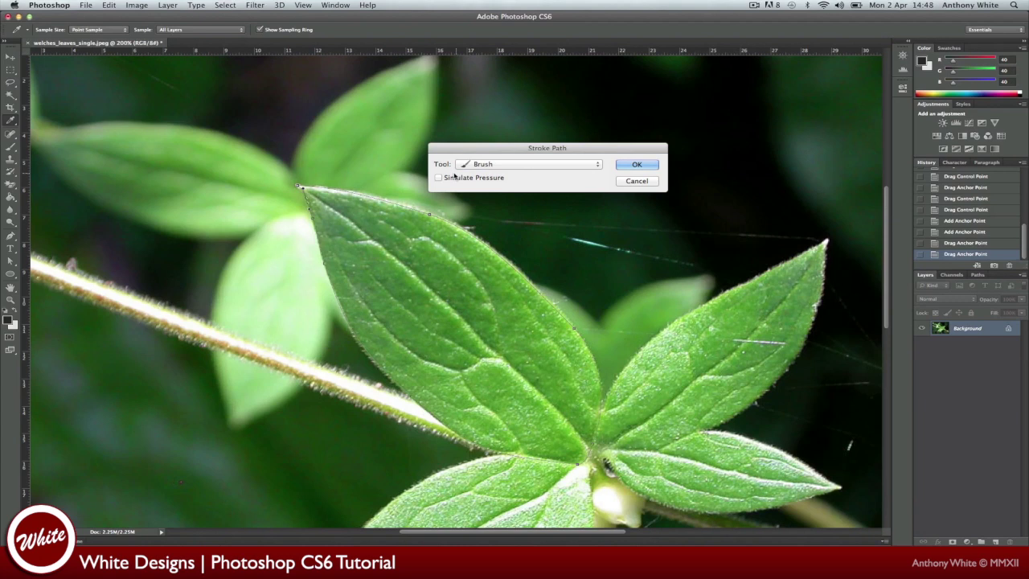
pyautogui.click(523, 165)
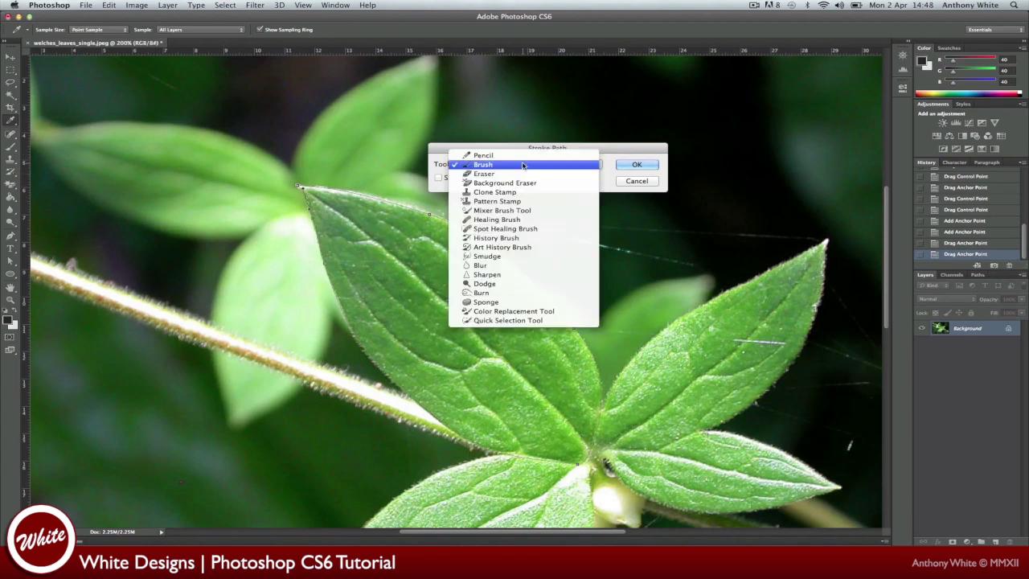
pyautogui.click(523, 165)
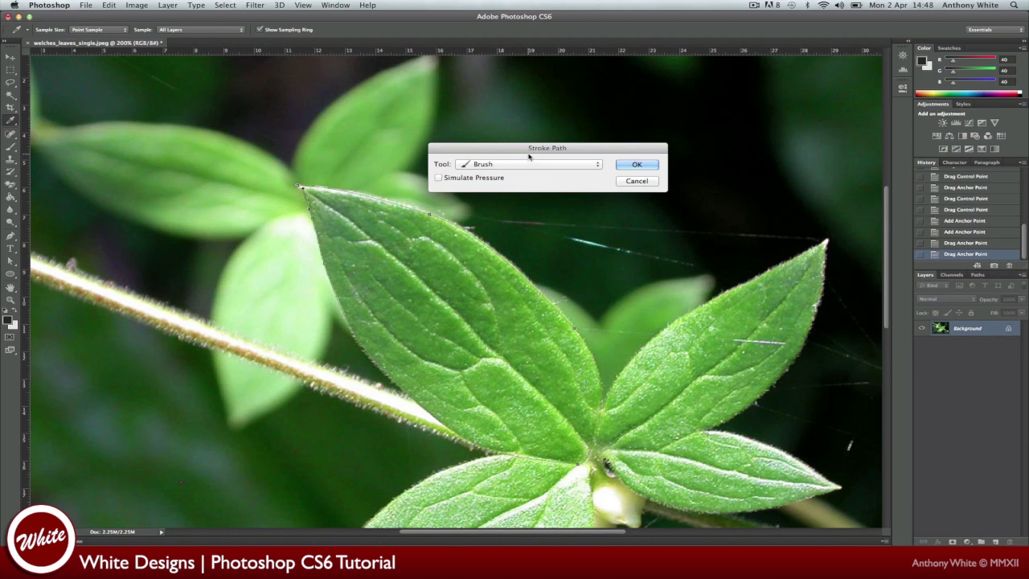
pyautogui.moveTo(577, 148); pyautogui.dragTo(601, 132)
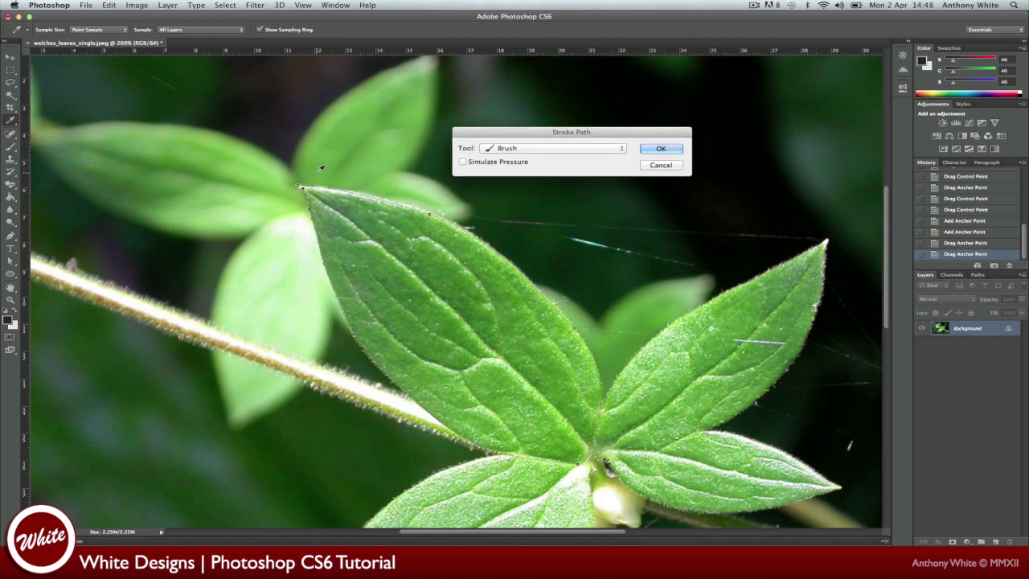
pyautogui.click(679, 165)
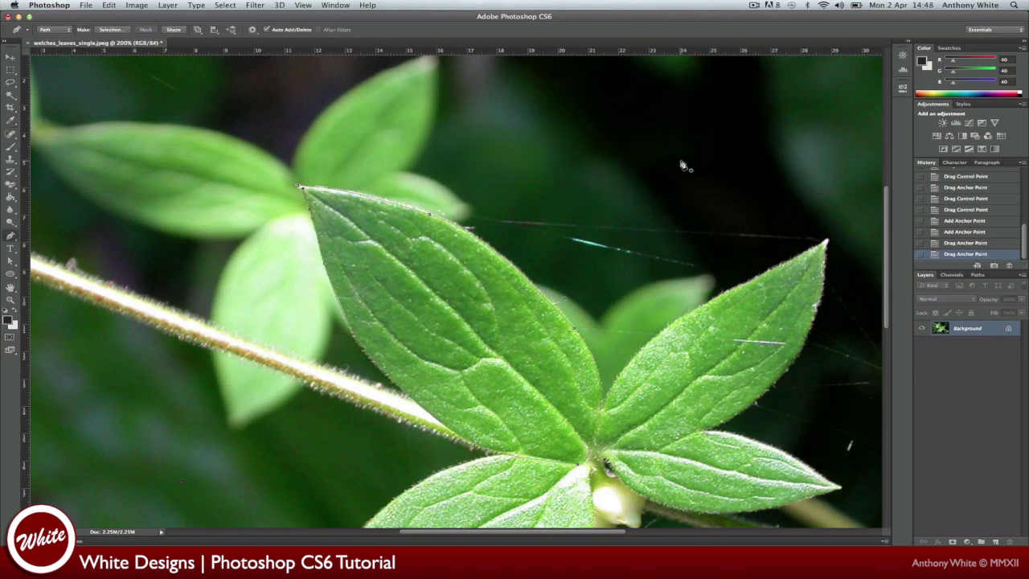
# Set the Brush tool's size to 10 px, raise its hardness, and return to the Pen tool
pyautogui.click(12, 147)
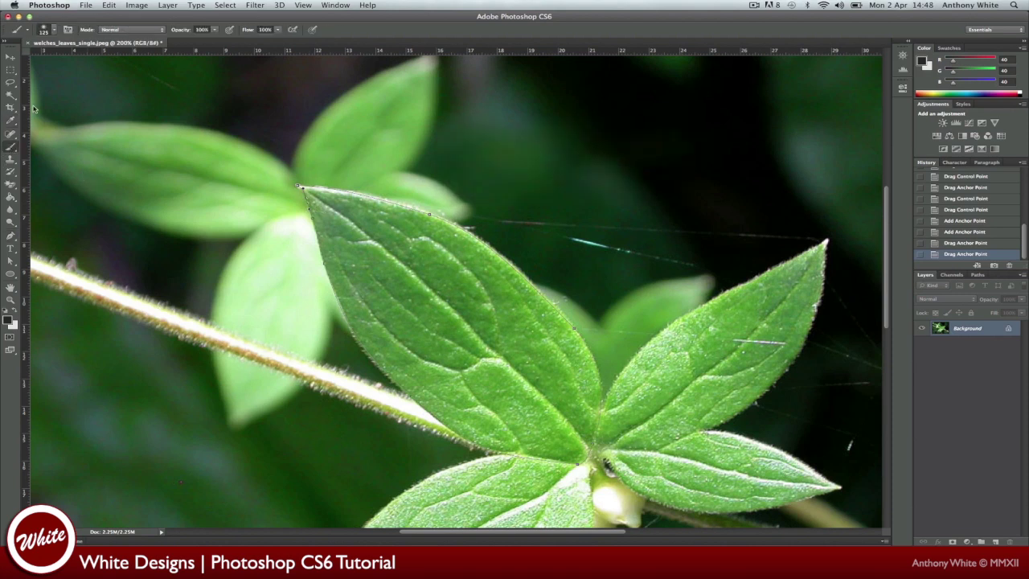
pyautogui.click(54, 34)
pyautogui.moveTo(79, 62); pyautogui.dragTo(23, 70)
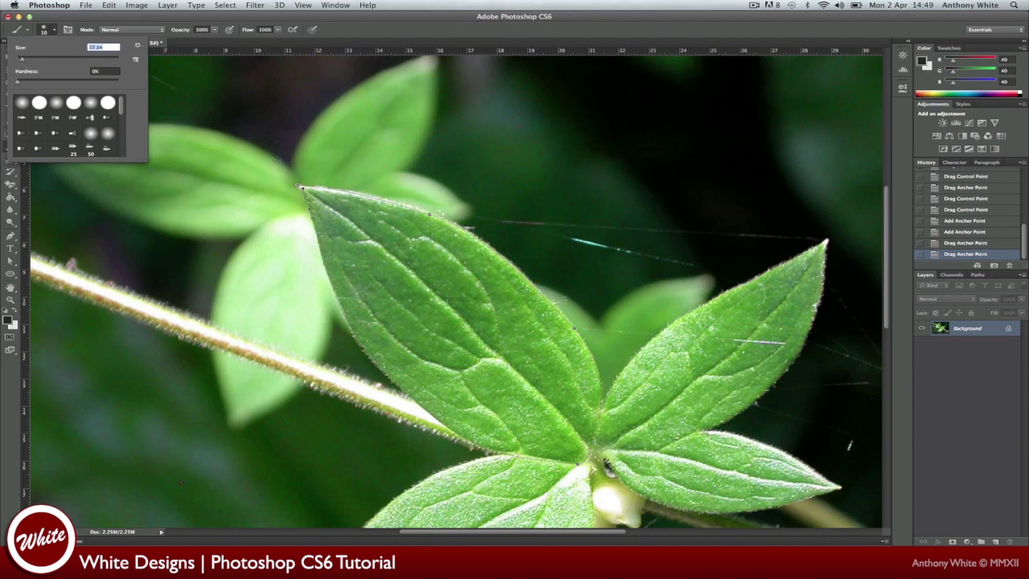
pyautogui.moveTo(16, 83); pyautogui.dragTo(68, 82)
pyautogui.click(11, 236)
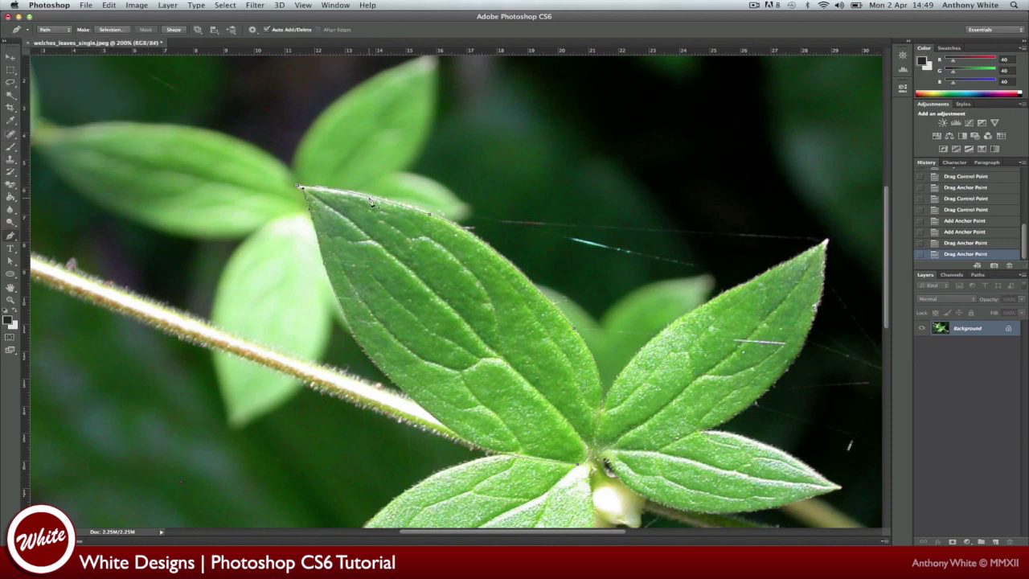
# Stroke the large leaf's path using the Brush without Simulate Pressure, and undo the stroke
pyautogui.rightClick(372, 202)
pyautogui.click(417, 271)
pyautogui.click(528, 150)
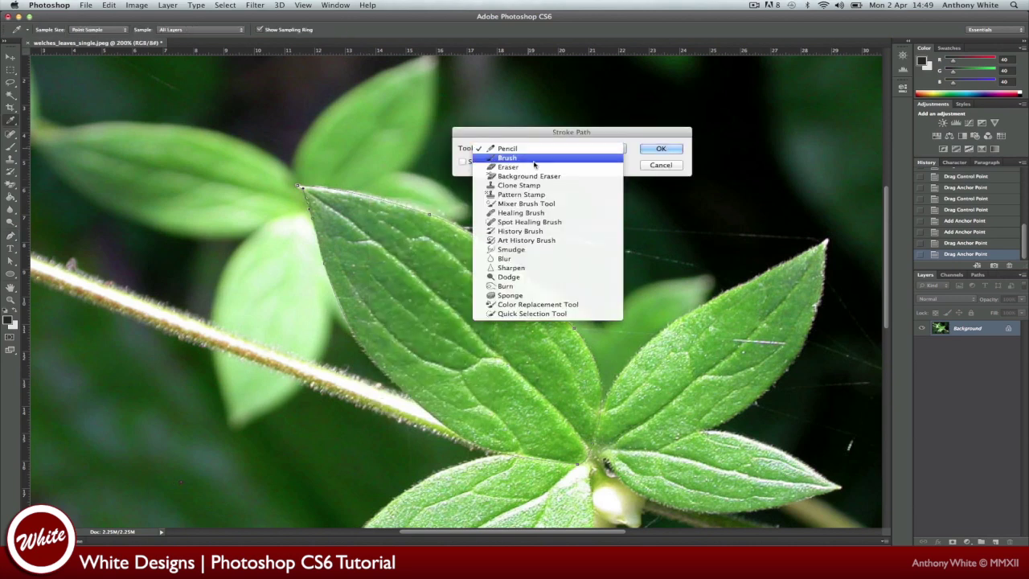
pyautogui.click(534, 159)
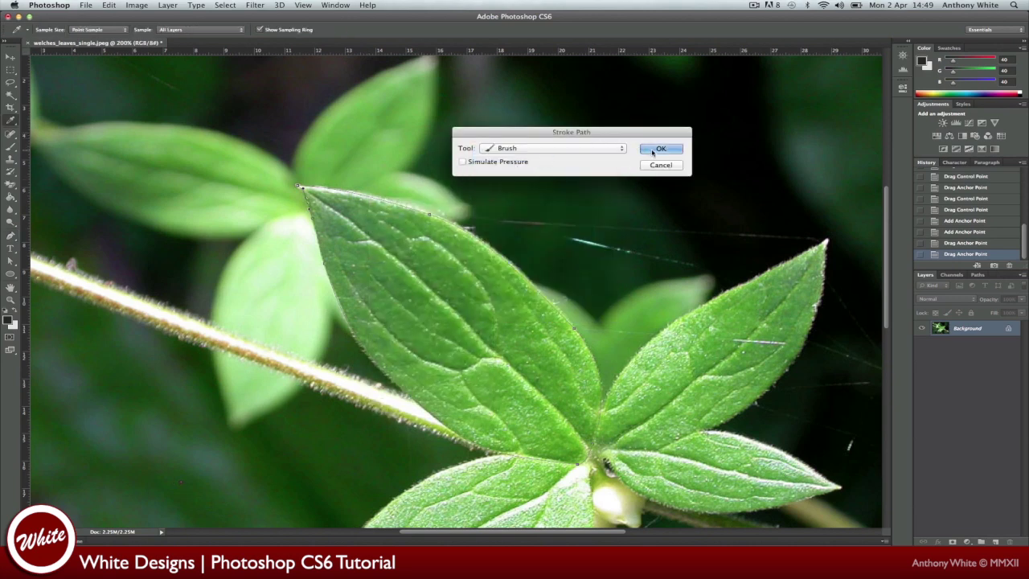
pyautogui.click(654, 150)
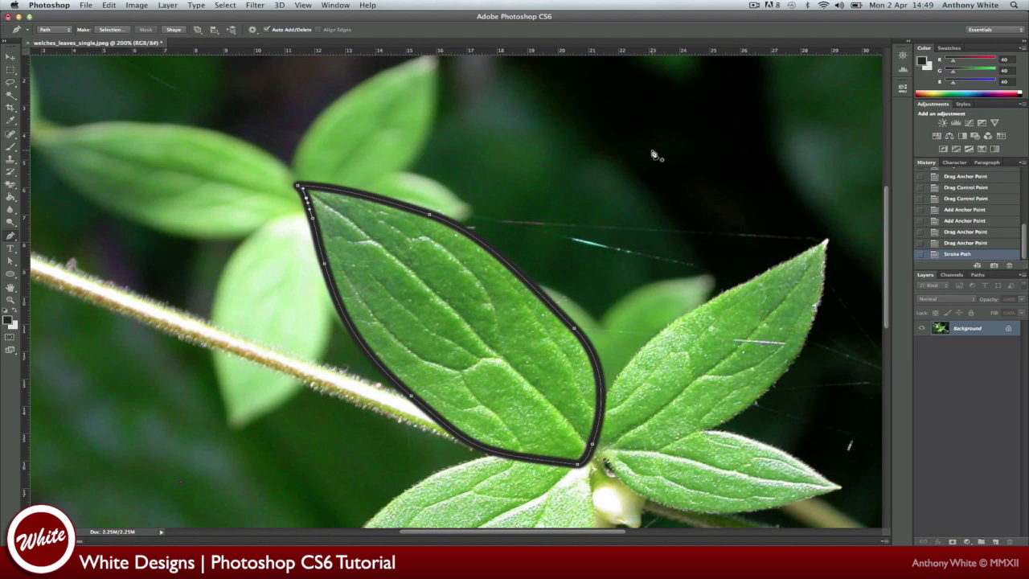
pyautogui.press('super+z')
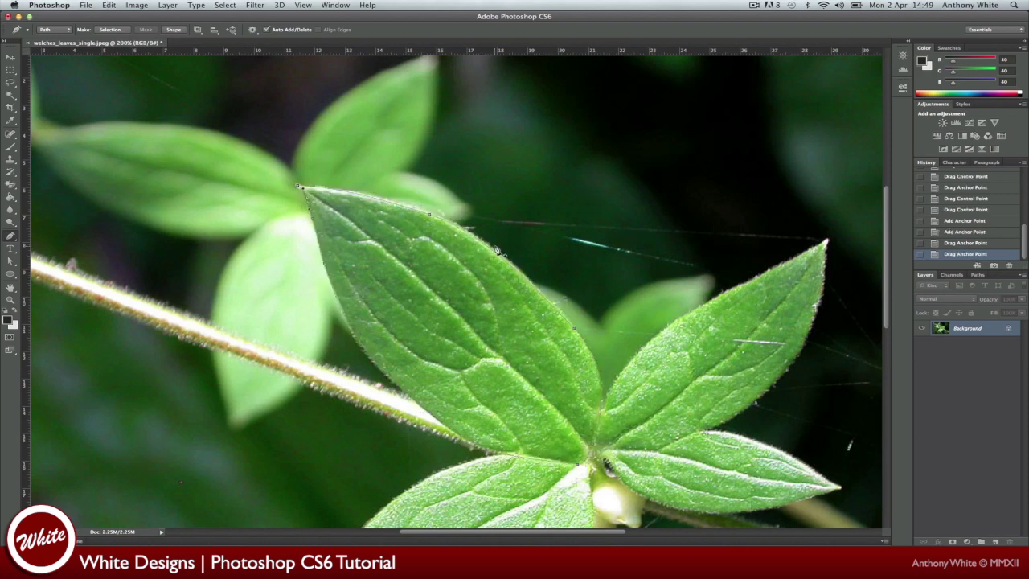
# Stroke the large leaf's path using the Brush with Simulate Pressure enabled, and undo the stroke
pyautogui.rightClick(495, 248)
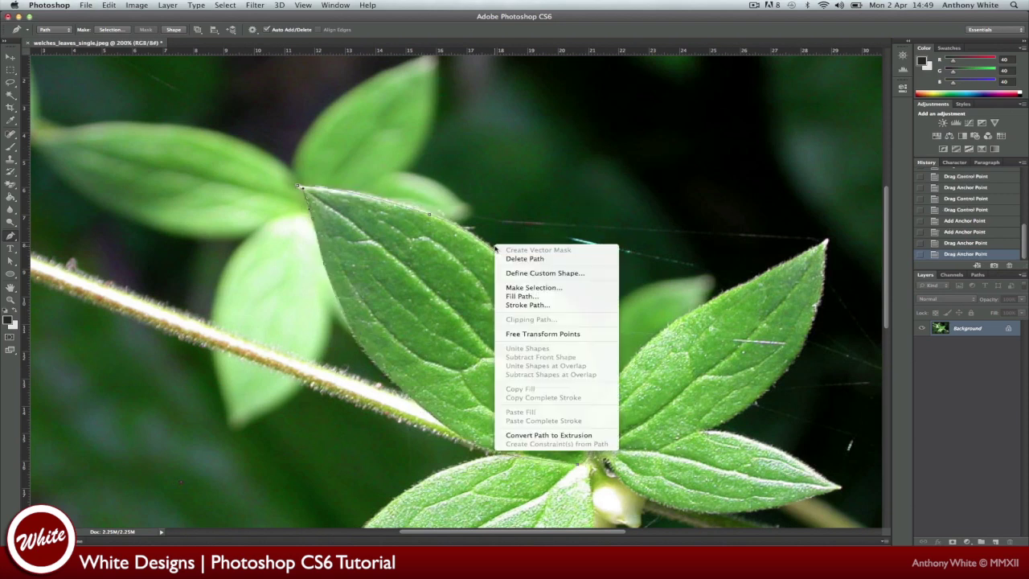
pyautogui.click(546, 304)
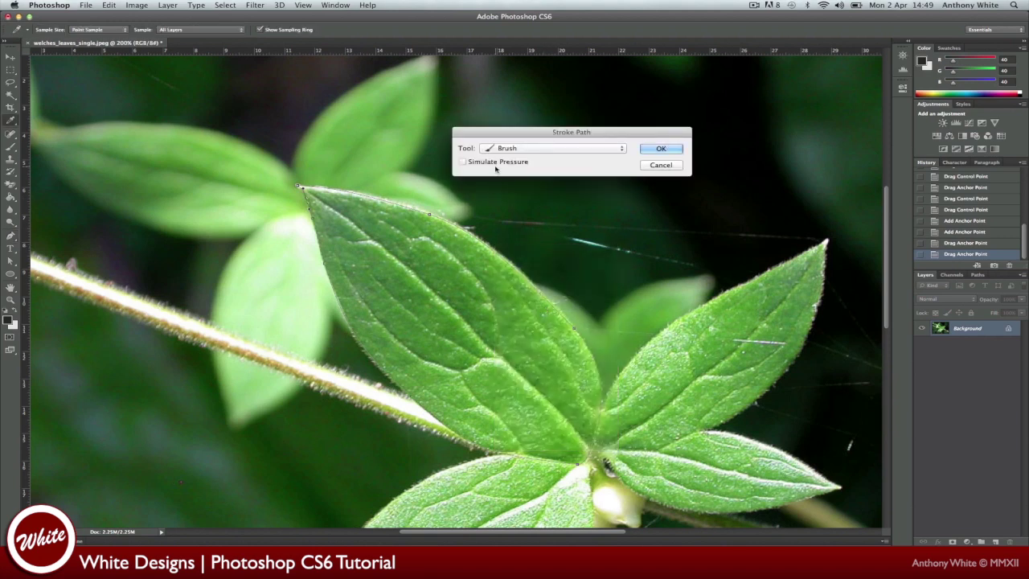
pyautogui.click(497, 161)
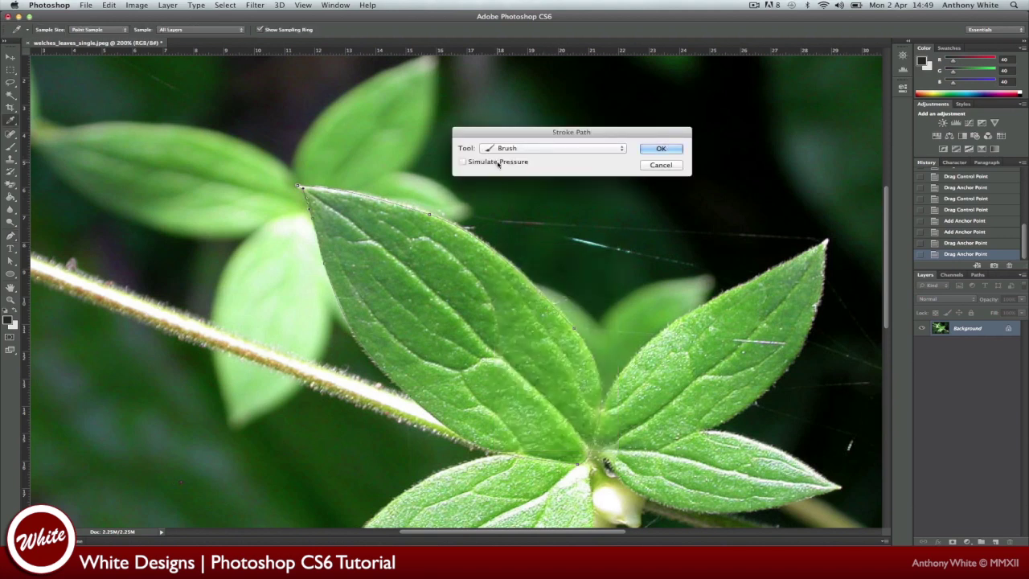
pyautogui.click(660, 151)
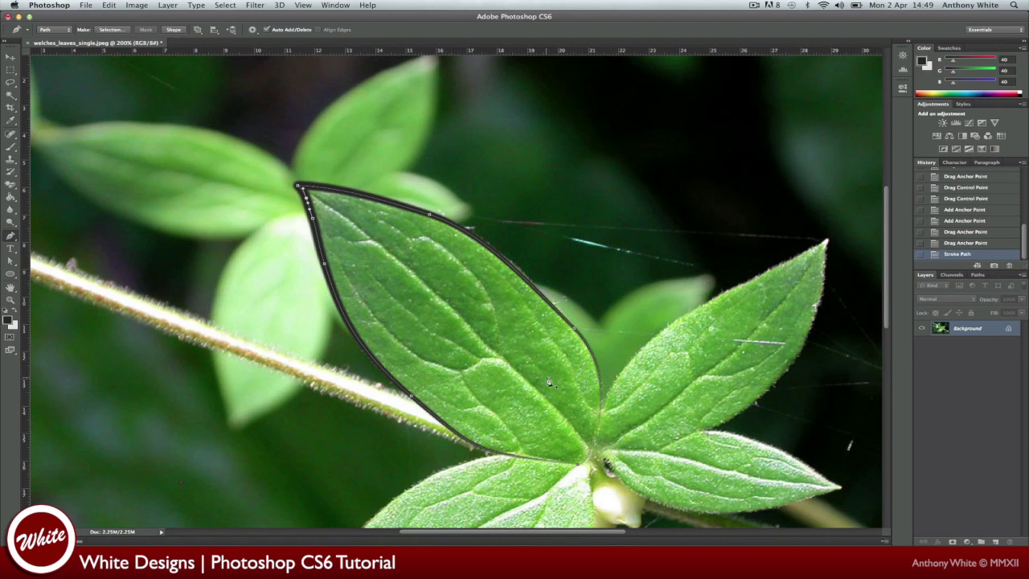
pyautogui.press('super+z')
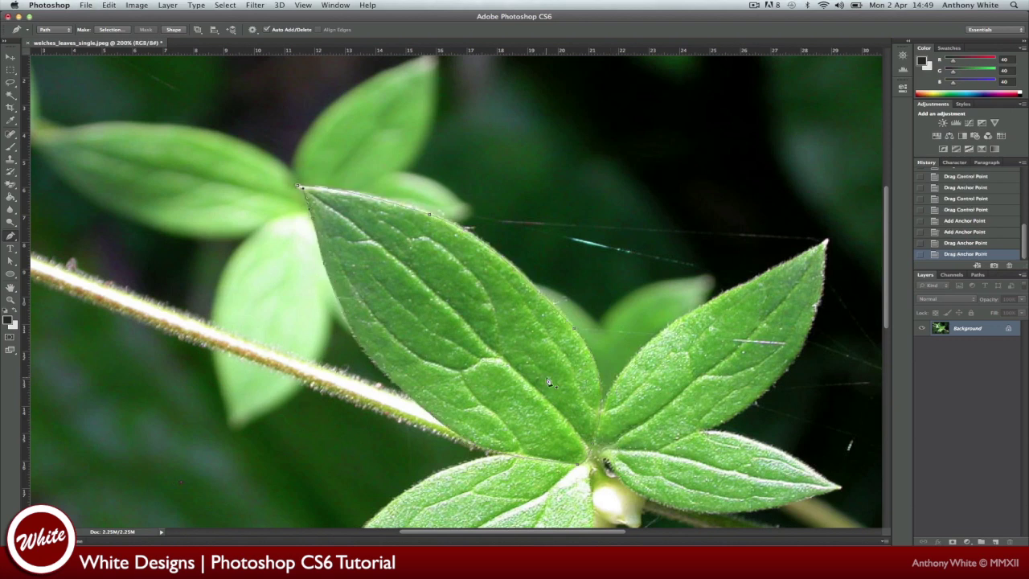
pyautogui.rightClick(547, 380)
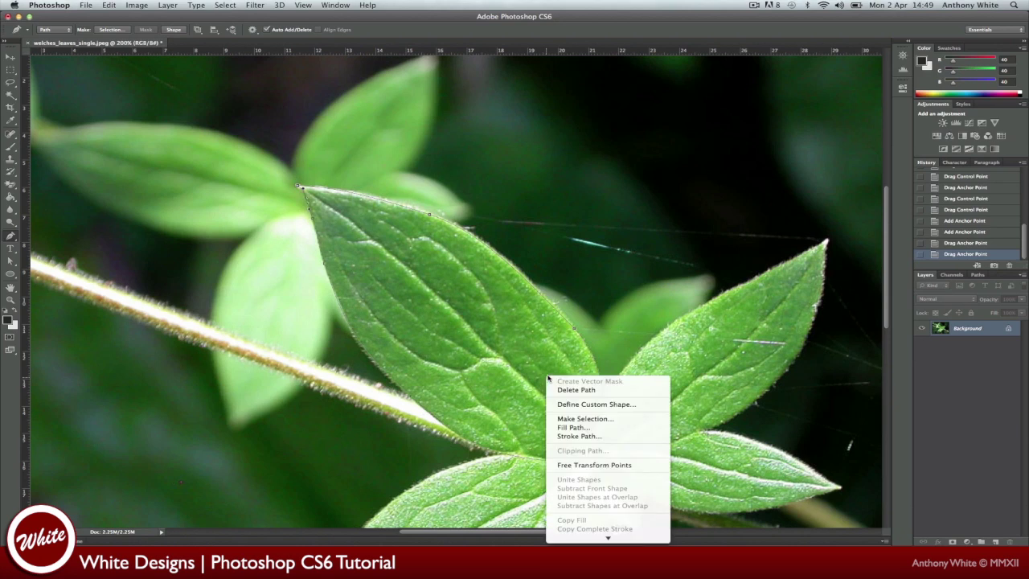
pyautogui.click(491, 337)
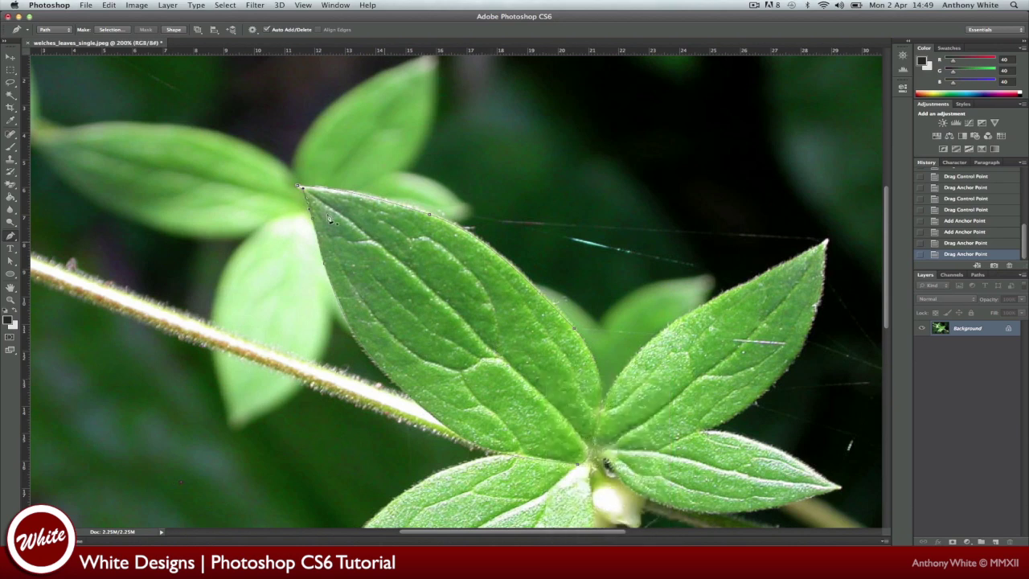
# Revert the document to its original opened state in the history, removing the work path
pyautogui.click(53, 30)
pyautogui.click(60, 32)
pyautogui.scroll(10, 938, 205)
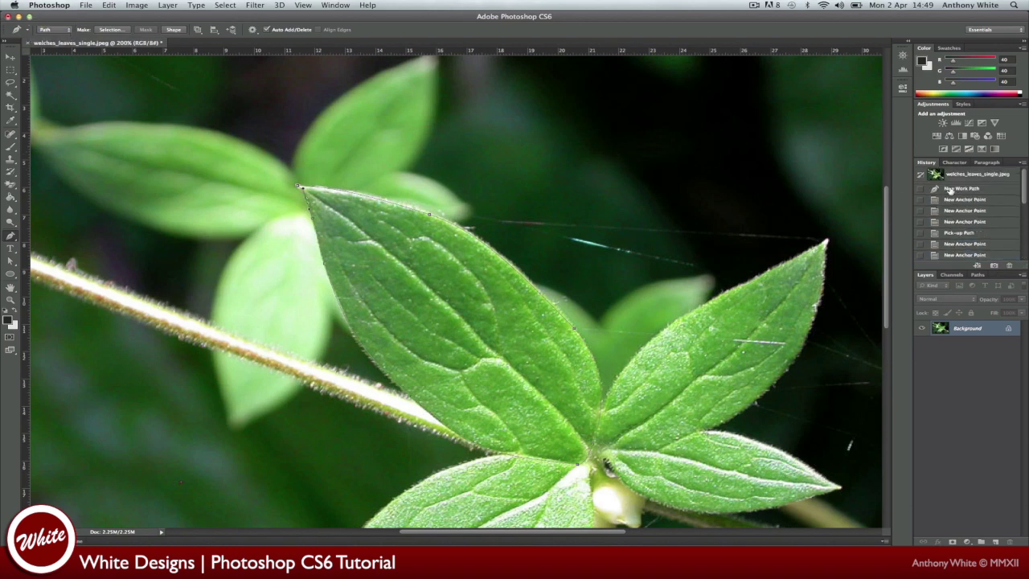
pyautogui.click(950, 189)
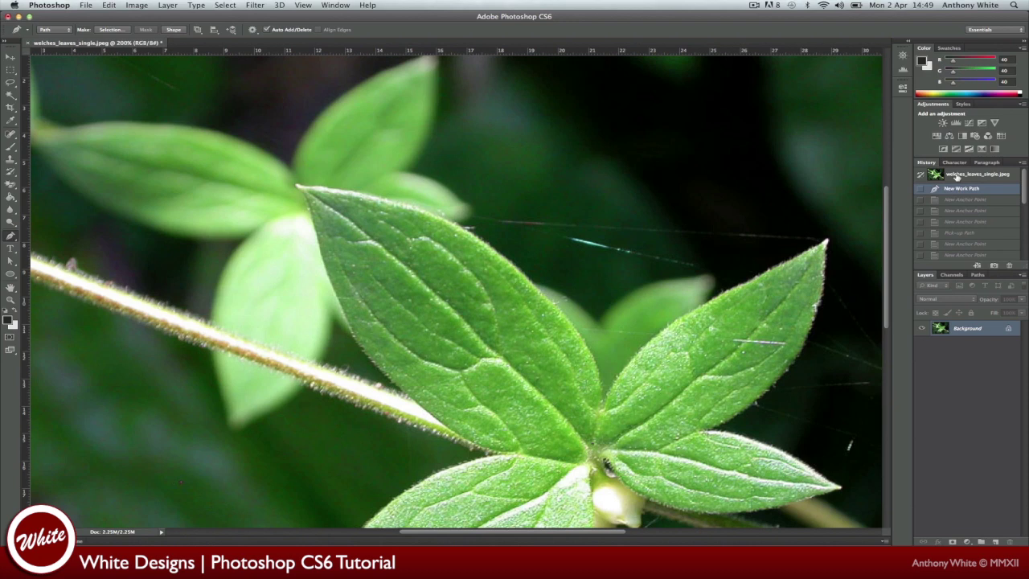
pyautogui.click(958, 175)
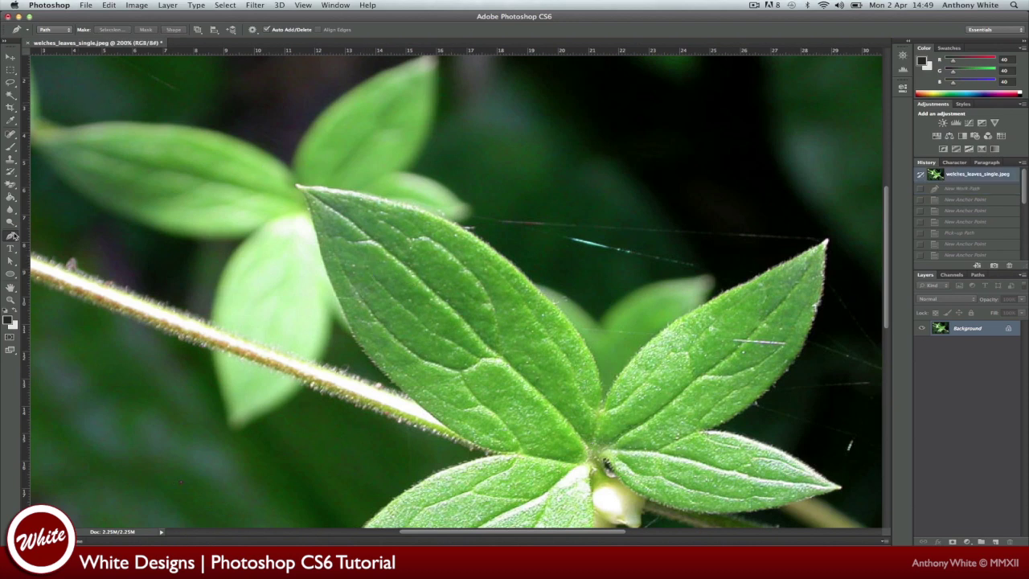
# Set the Pen tool to Shape mode and choose a solid green swatch as the fill
pyautogui.click(56, 33)
pyautogui.click(50, 22)
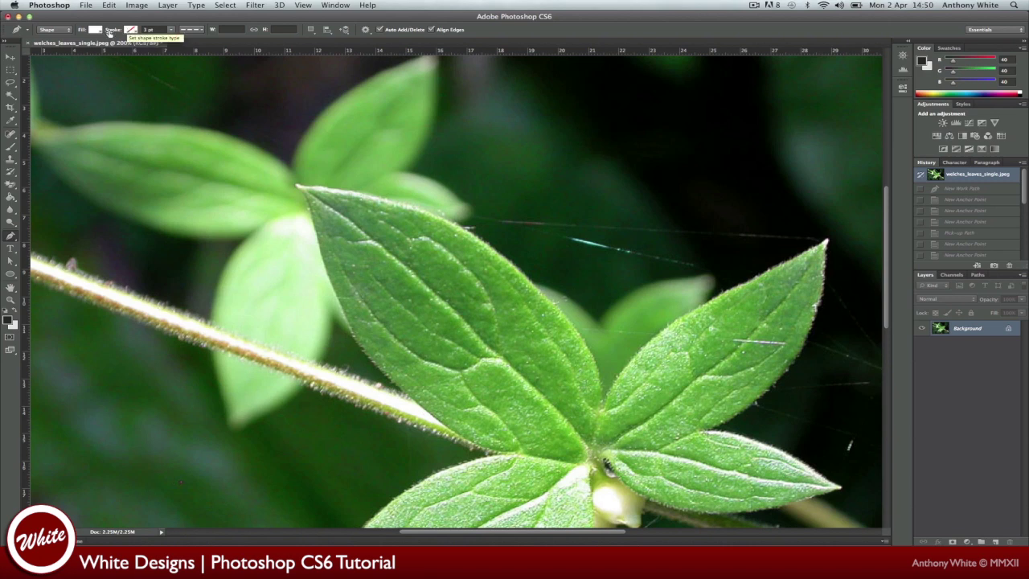
pyautogui.click(95, 32)
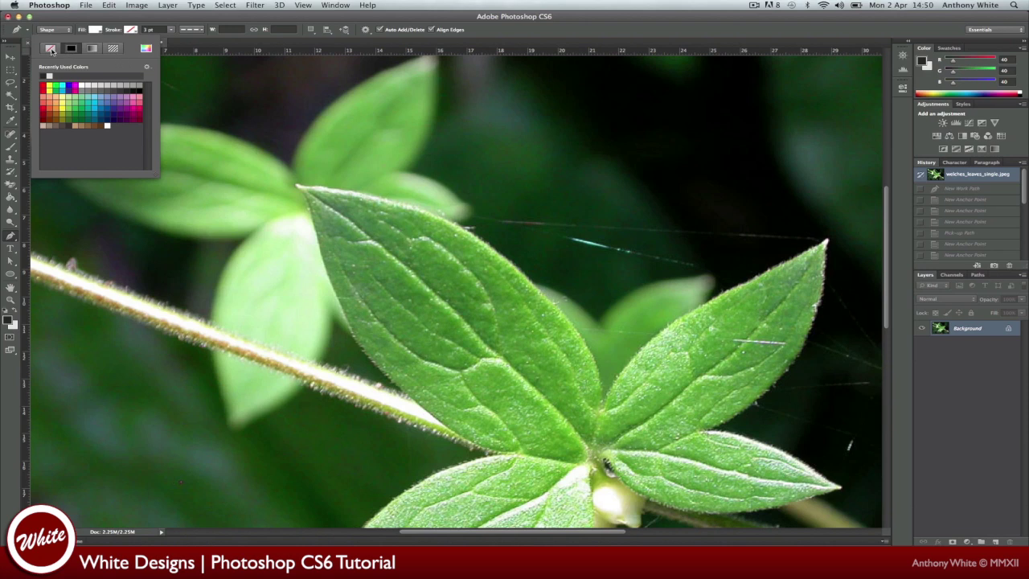
pyautogui.click(77, 111)
pyautogui.click(104, 21)
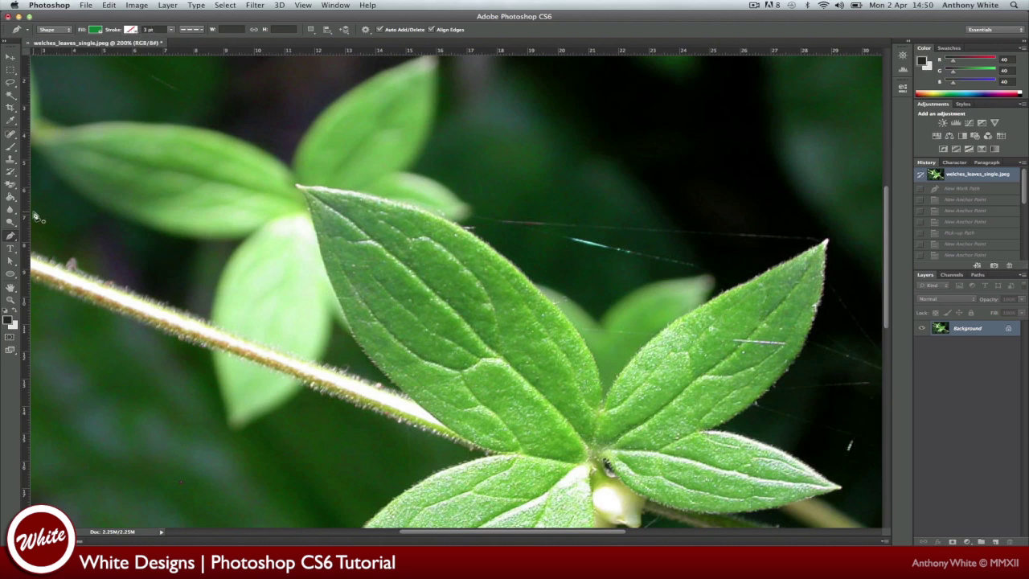
# Trace a curved shape from the large leaf's tip along its lower edge to the leaf's base
pyautogui.click(297, 188)
pyautogui.click(311, 219)
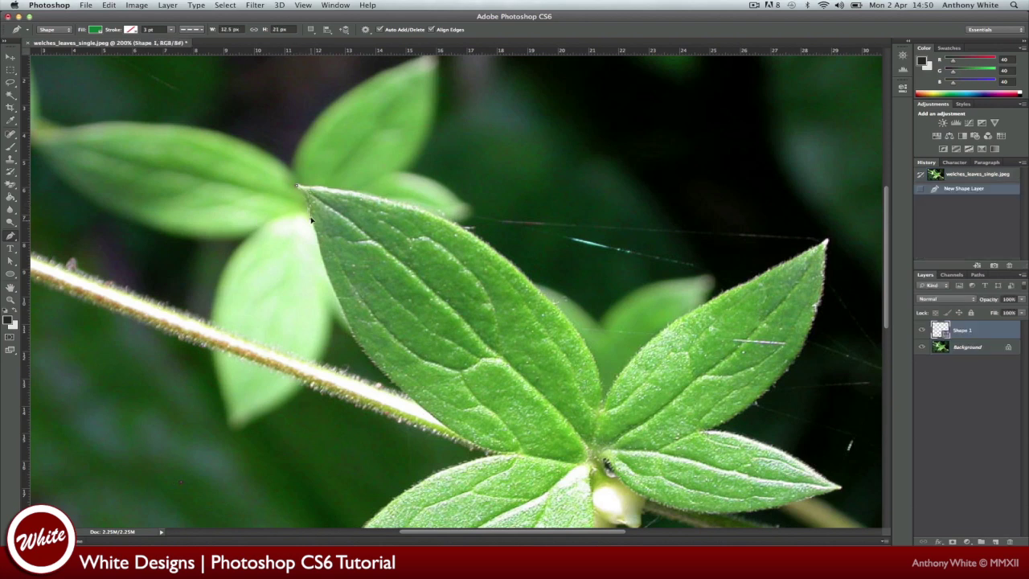
pyautogui.click(351, 323)
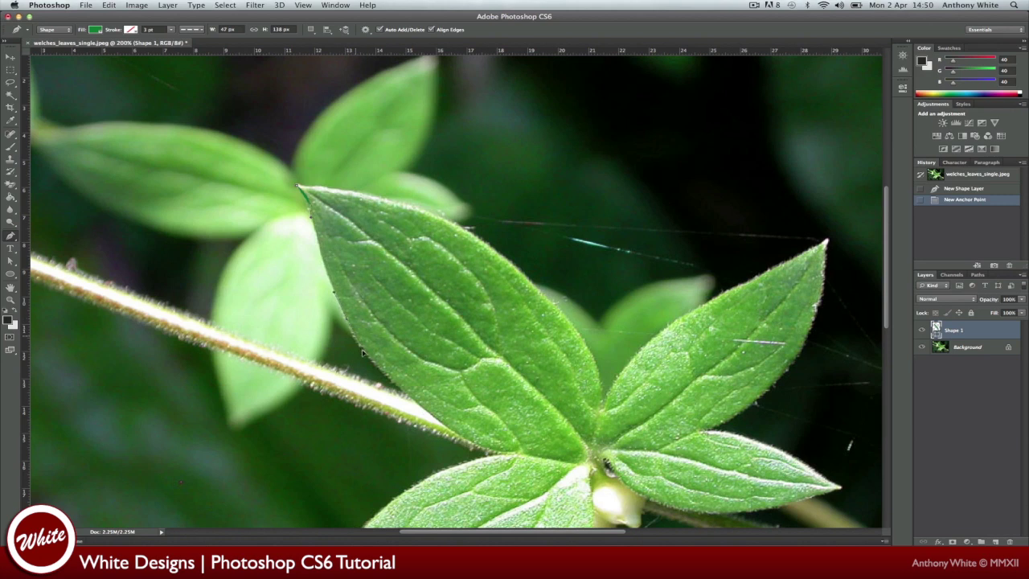
pyautogui.click(440, 423)
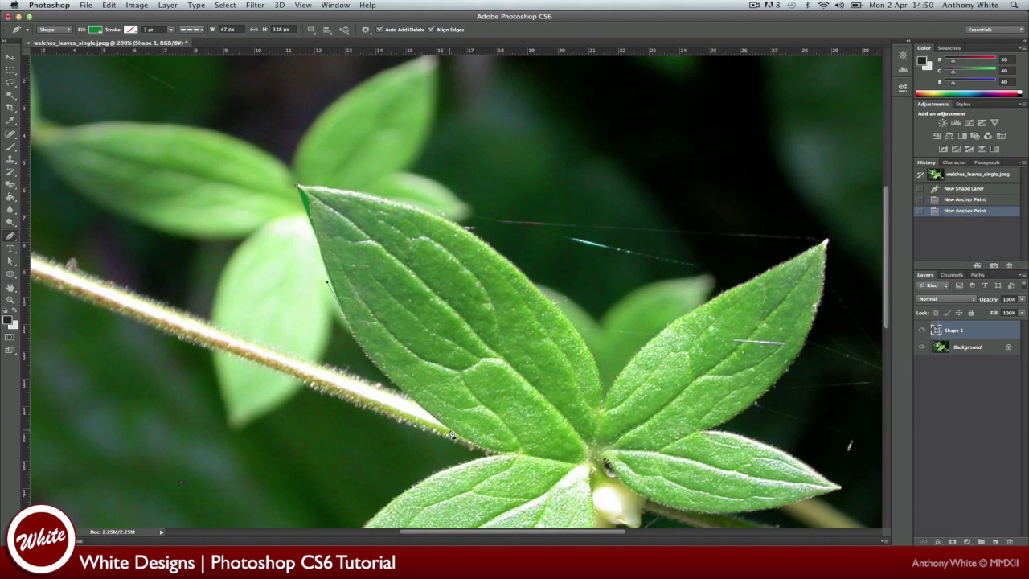
pyautogui.click(490, 456)
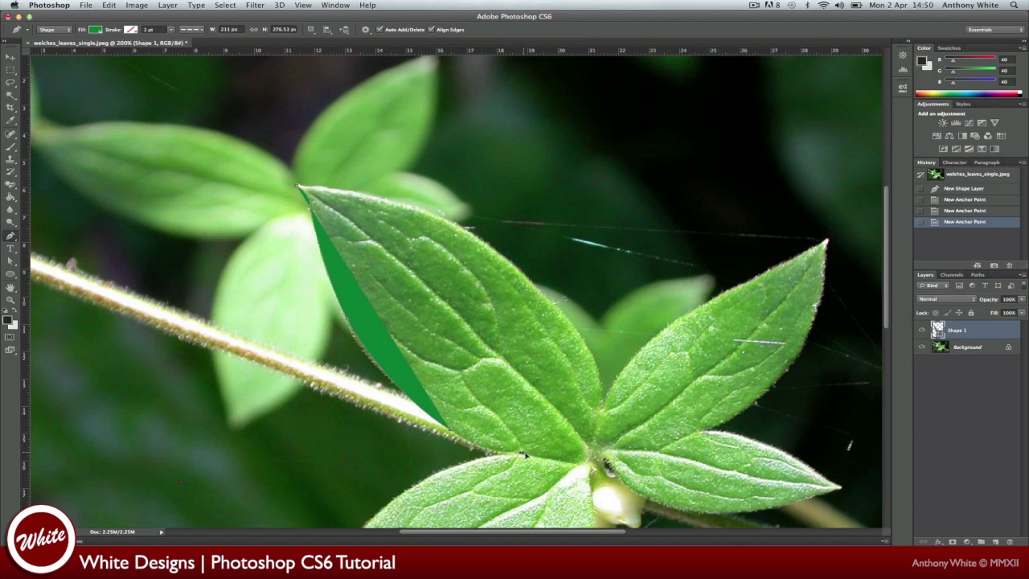
pyautogui.click(524, 454)
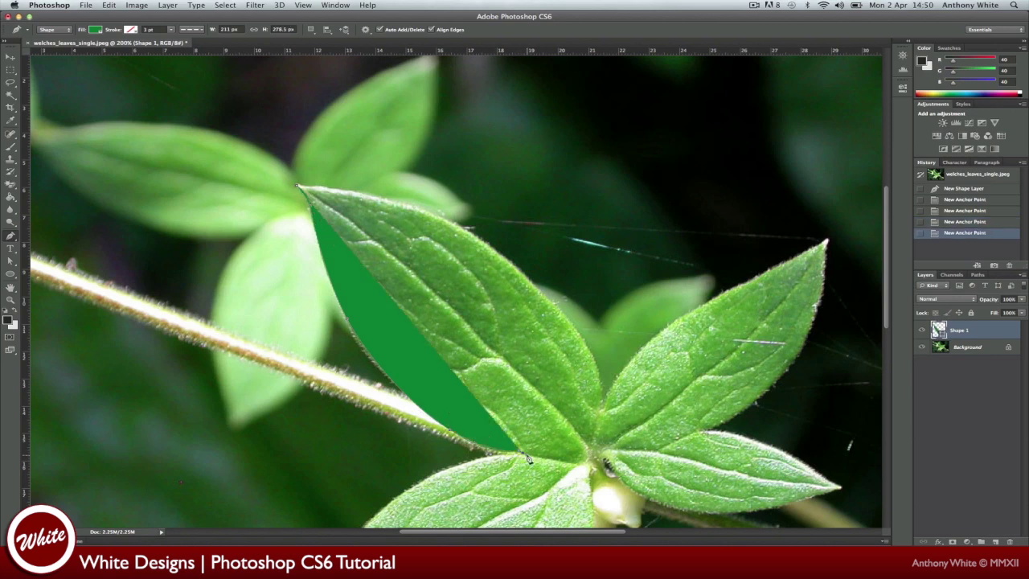
pyautogui.click(586, 466)
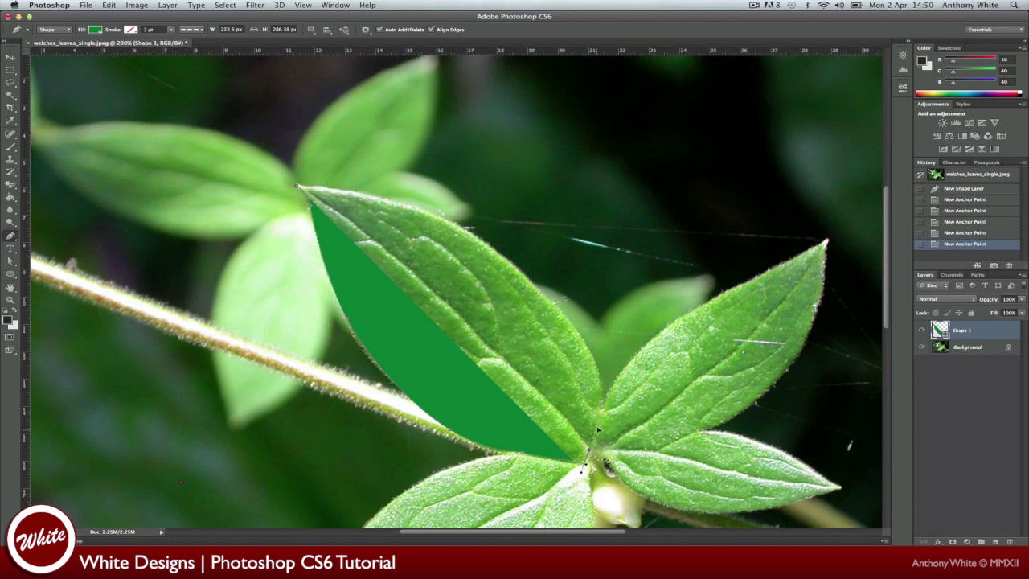
# Trace the leaf's upper edge back to the tip to close the green shape, and set its layer opacity to 51%
pyautogui.click(586, 459)
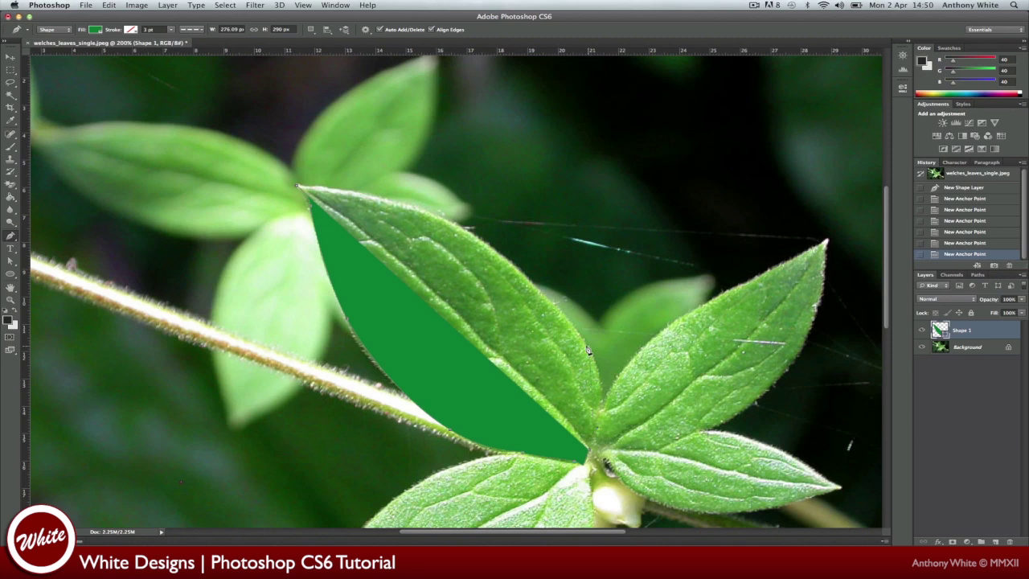
pyautogui.click(566, 315)
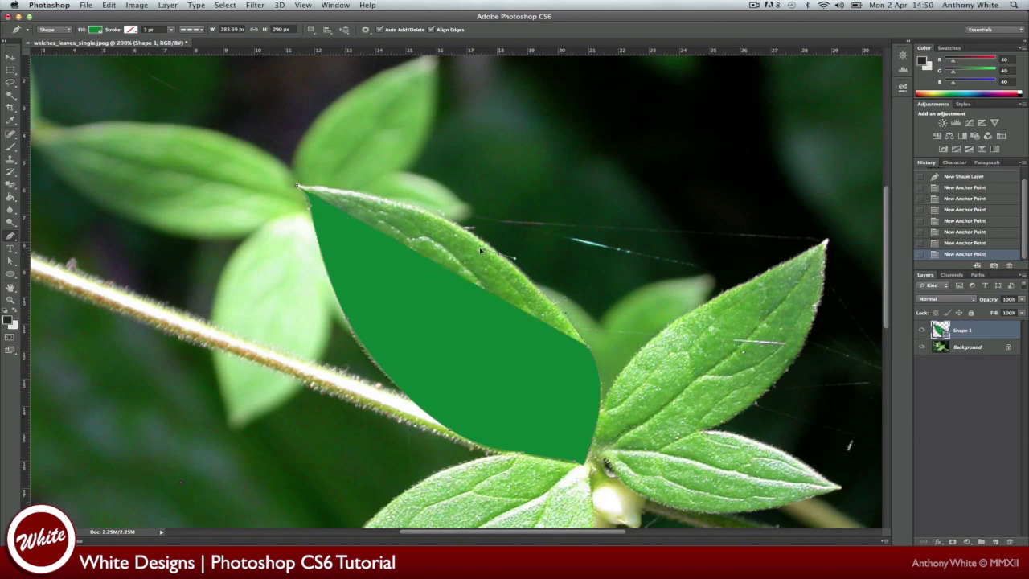
pyautogui.click(430, 218)
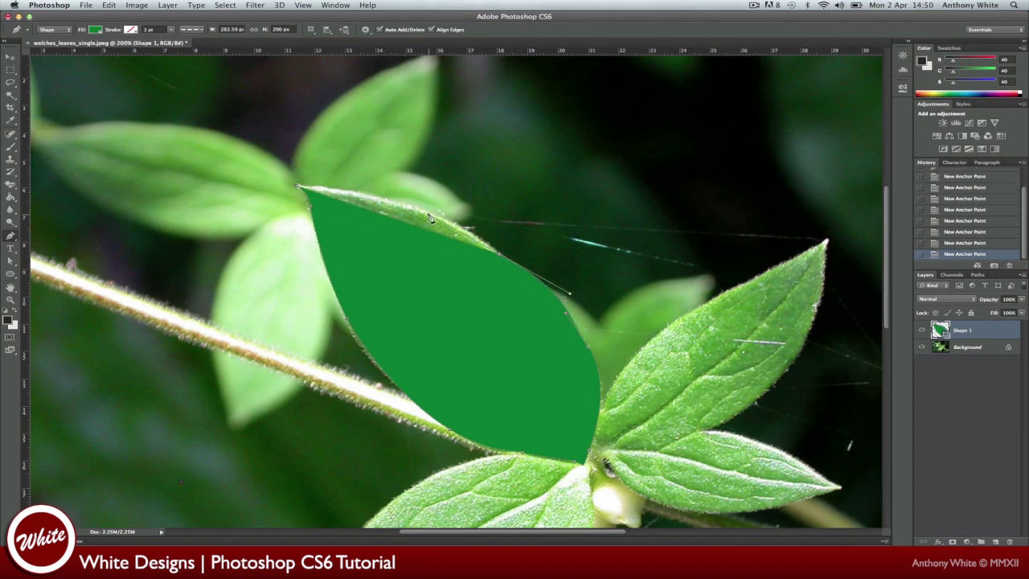
pyautogui.moveTo(404, 204); pyautogui.dragTo(343, 191)
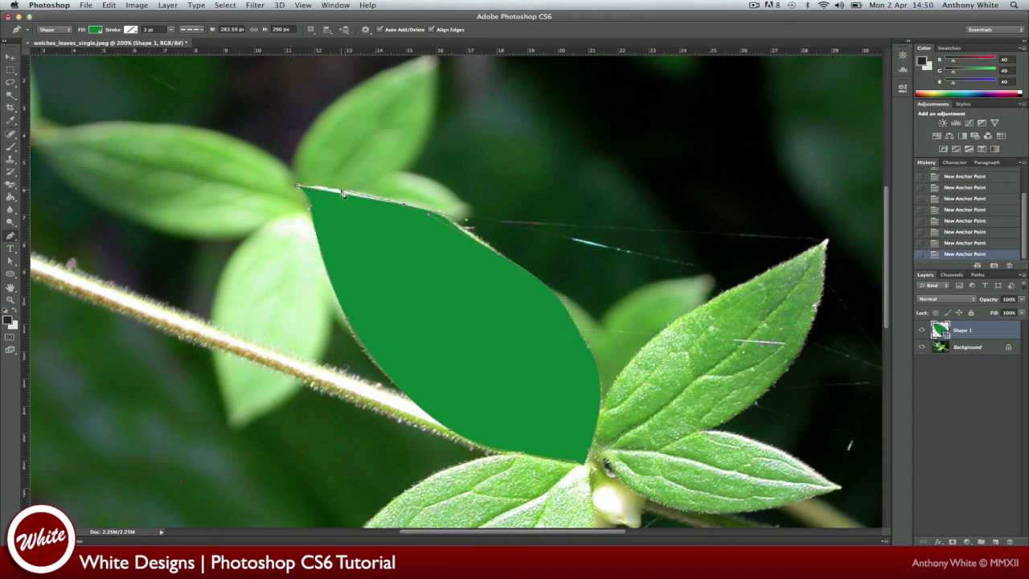
pyautogui.click(297, 187)
pyautogui.click(1021, 300)
pyautogui.moveTo(1022, 310); pyautogui.dragTo(999, 311)
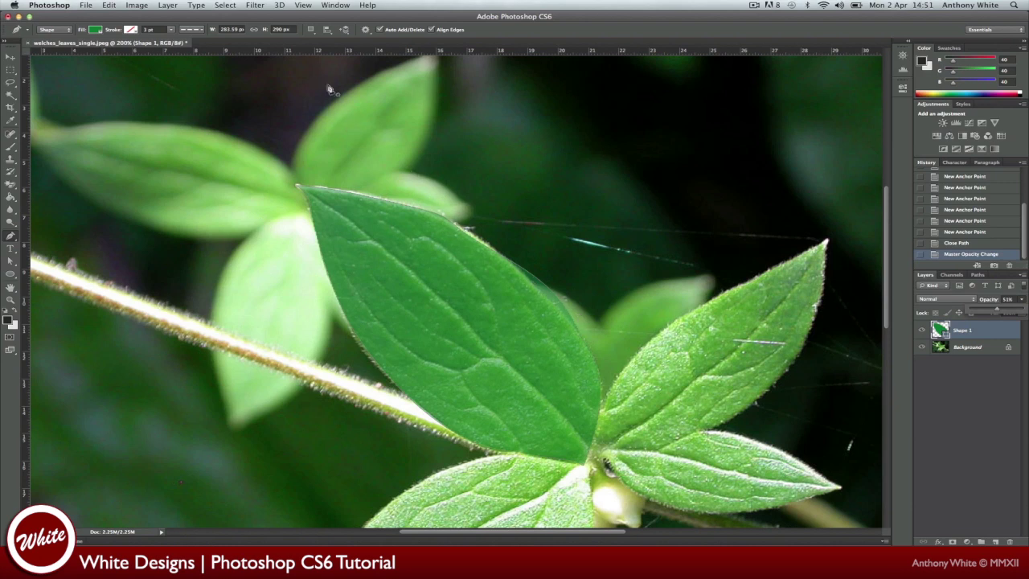
# Draw a closed straight-sided polygon over the leaf shape's upper edge with the Subtract Front Shape operation
pyautogui.click(311, 30)
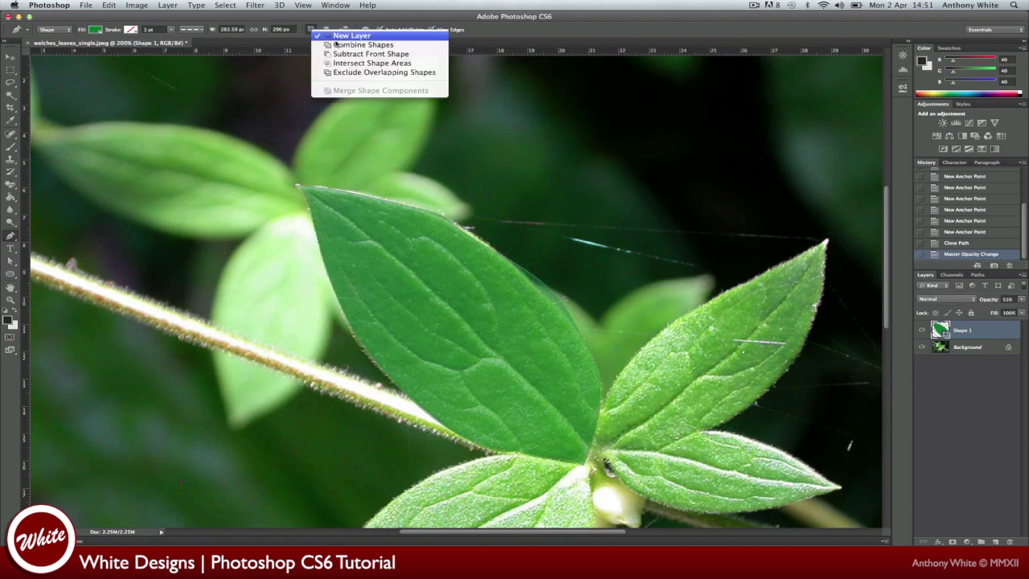
pyautogui.click(365, 54)
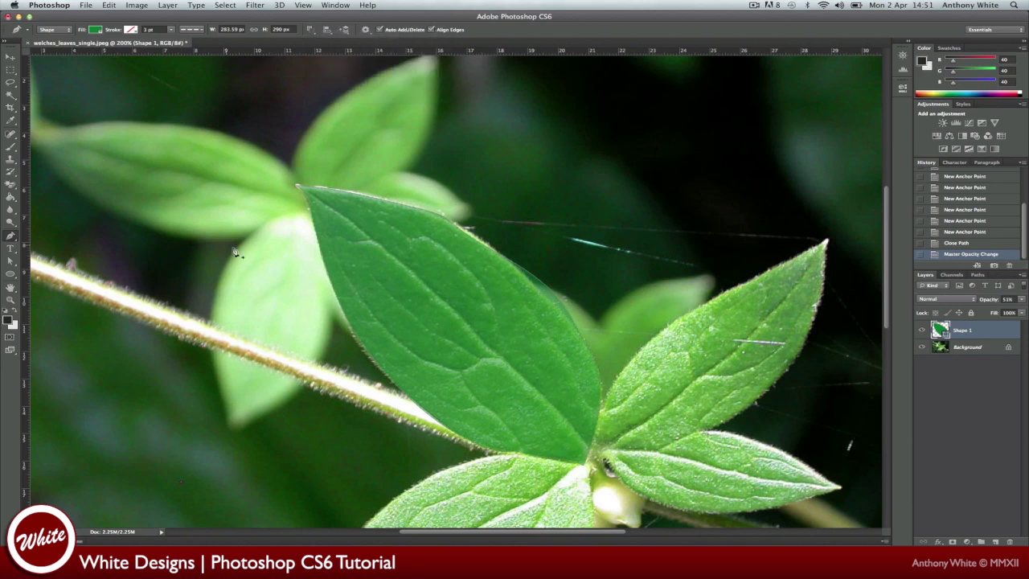
pyautogui.click(492, 254)
pyautogui.click(588, 352)
pyautogui.click(655, 274)
pyautogui.click(597, 199)
pyautogui.click(485, 182)
pyautogui.click(489, 246)
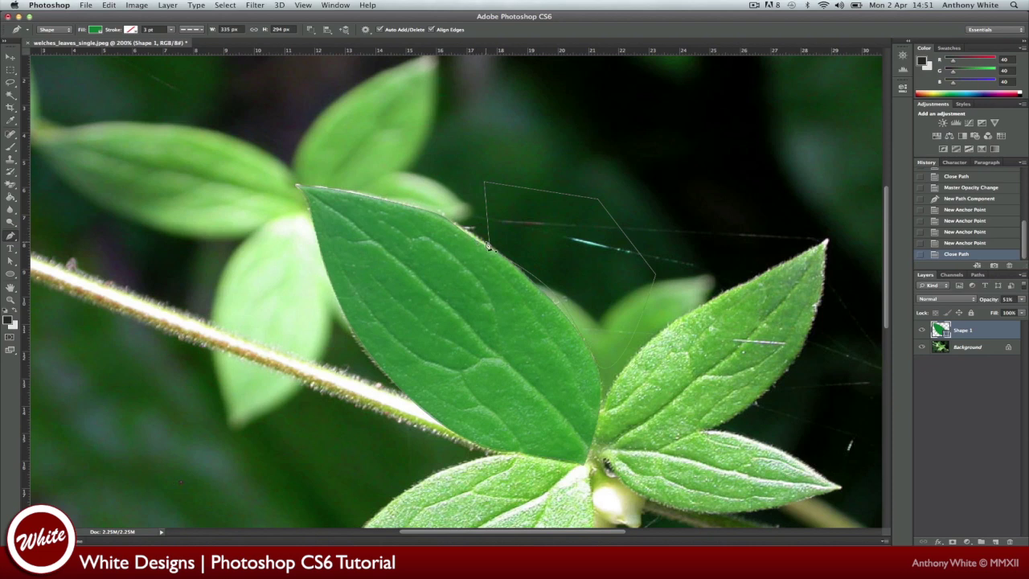
# Set the Pen tool's path operation to Combine Shapes, undoing the stray start of a new path component
pyautogui.click(317, 31)
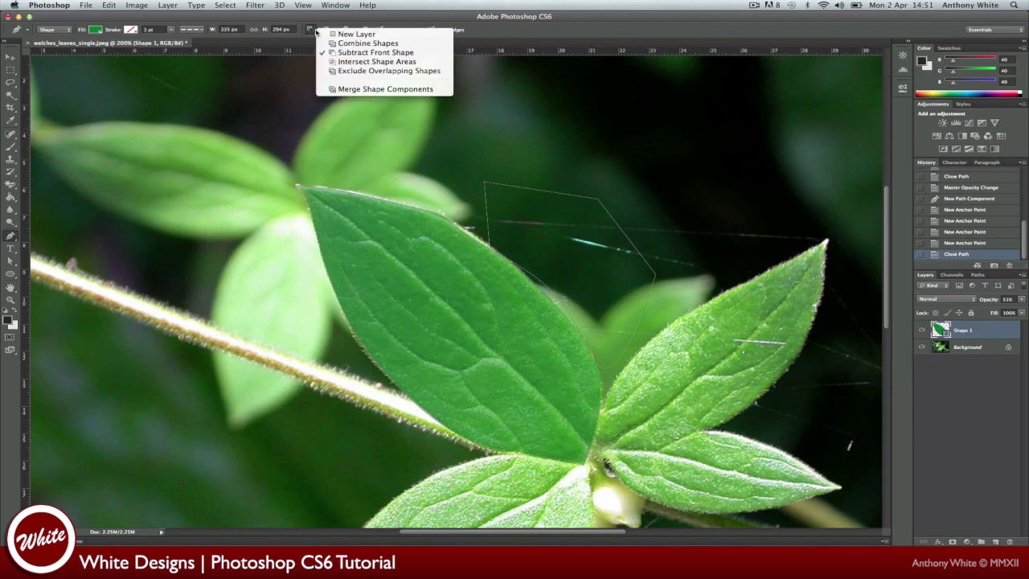
pyautogui.click(367, 42)
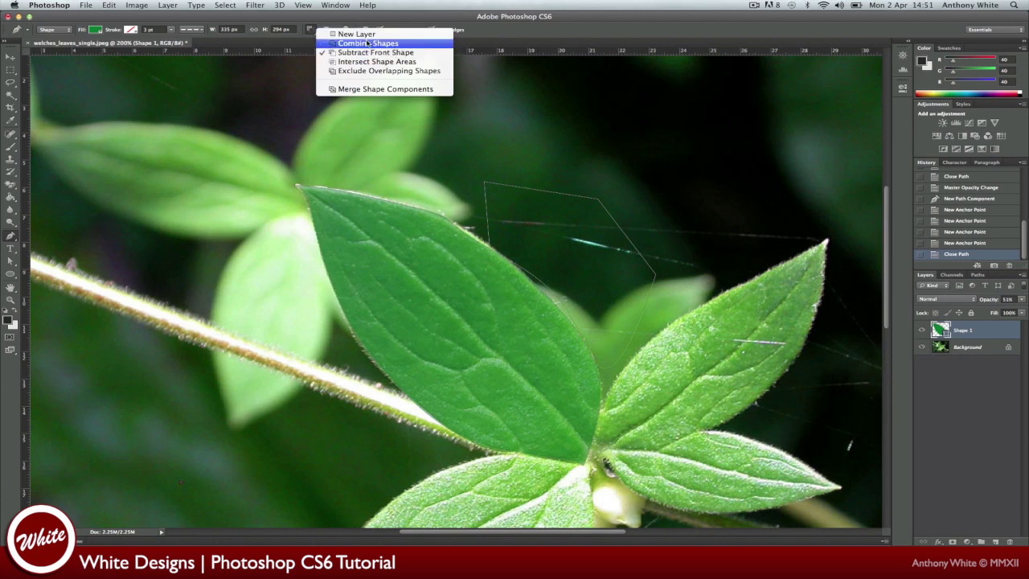
pyautogui.click(445, 196)
pyautogui.click(523, 232)
pyautogui.press('super+z')
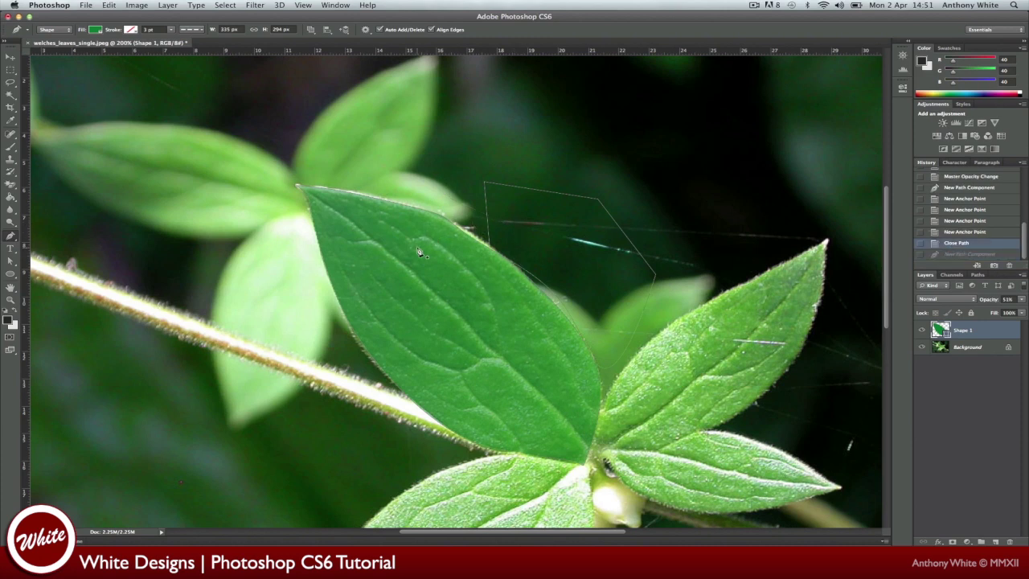
# Draw a small closed polygon over the subtracted notch at the leaf shape's upper edge with the Combine Shapes operation
pyautogui.click(447, 223)
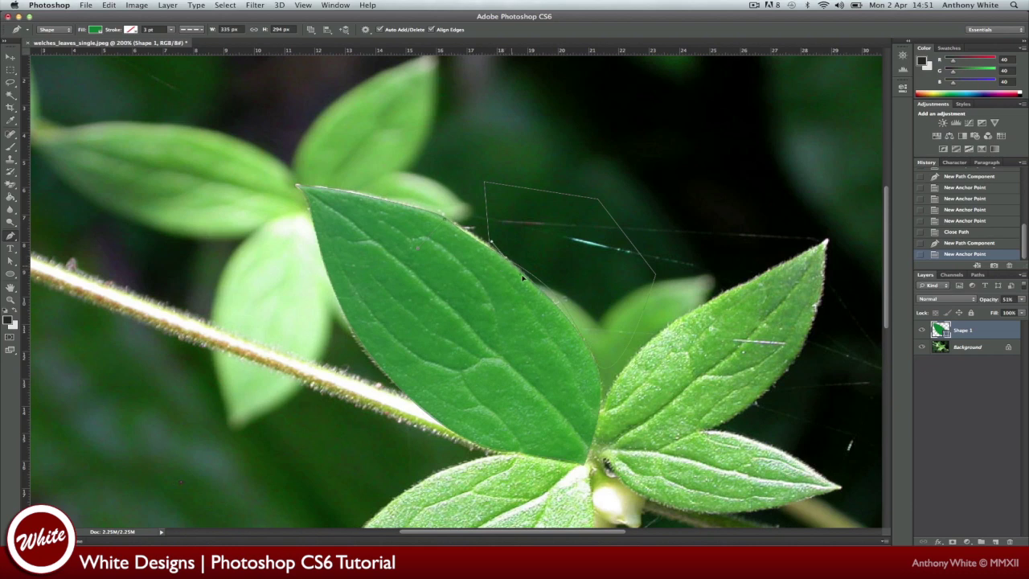
pyautogui.click(542, 290)
pyautogui.click(490, 309)
pyautogui.click(435, 277)
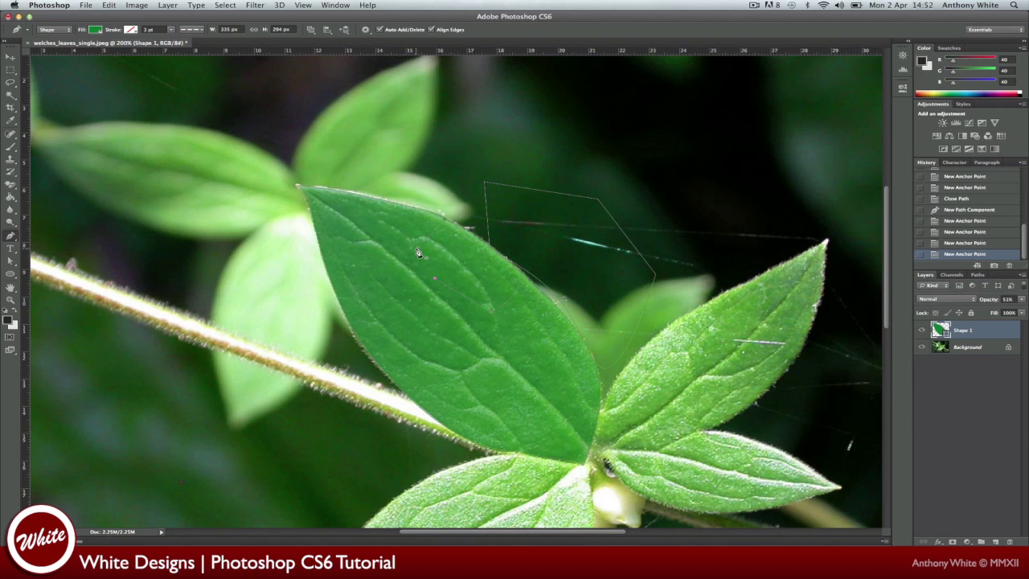
pyautogui.click(418, 252)
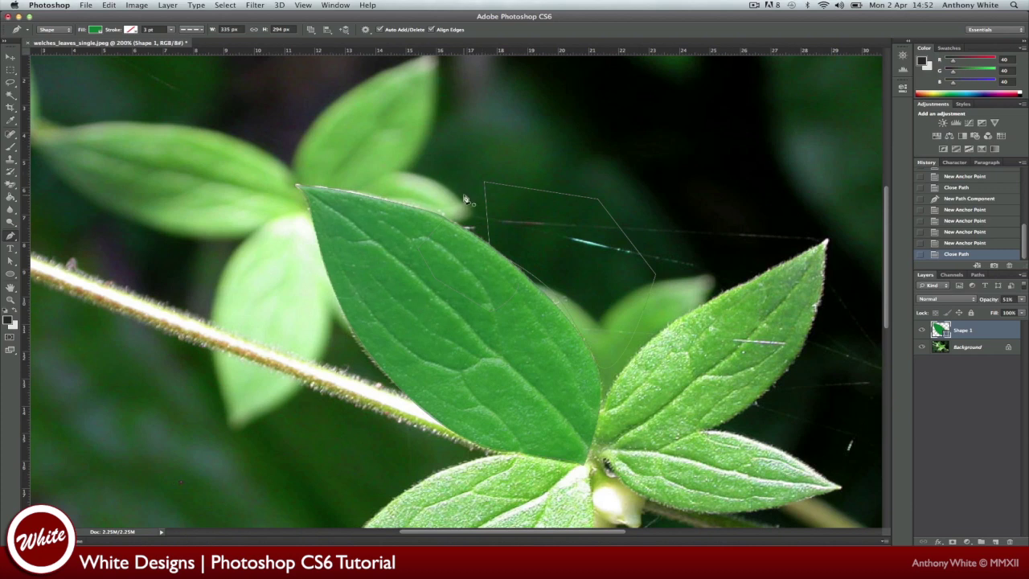
pyautogui.press('Return')
pyautogui.click(325, 32)
pyautogui.click(311, 29)
pyautogui.click(311, 30)
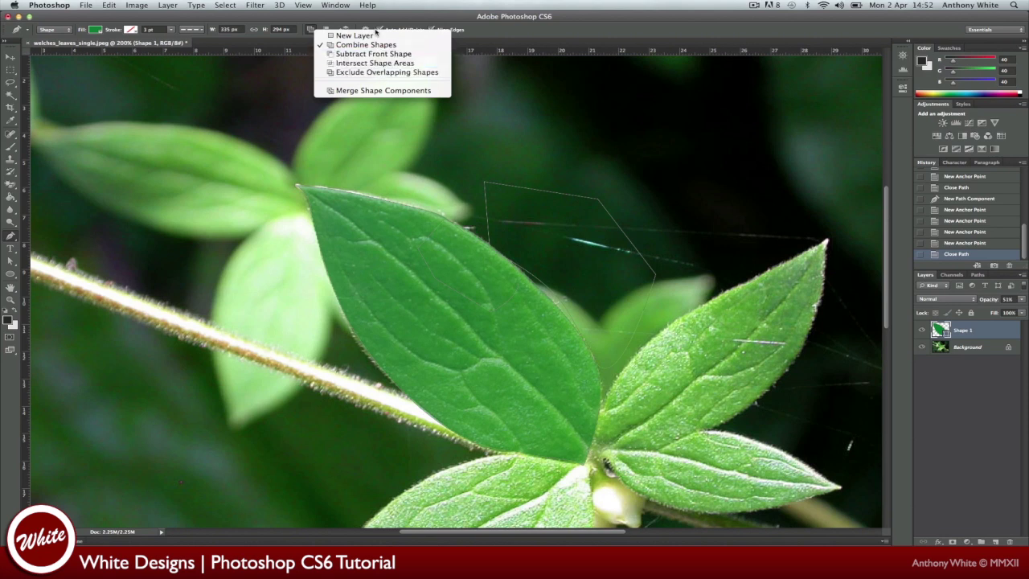
pyautogui.click(379, 22)
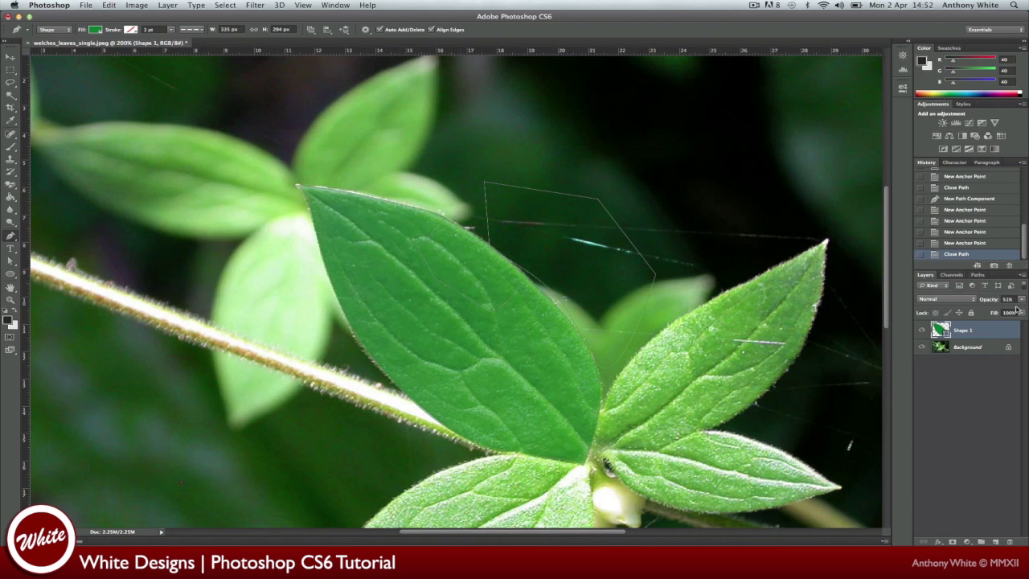
# Raise the Shape 1 layer's opacity to 100% and deselect the layer
pyautogui.click(1021, 300)
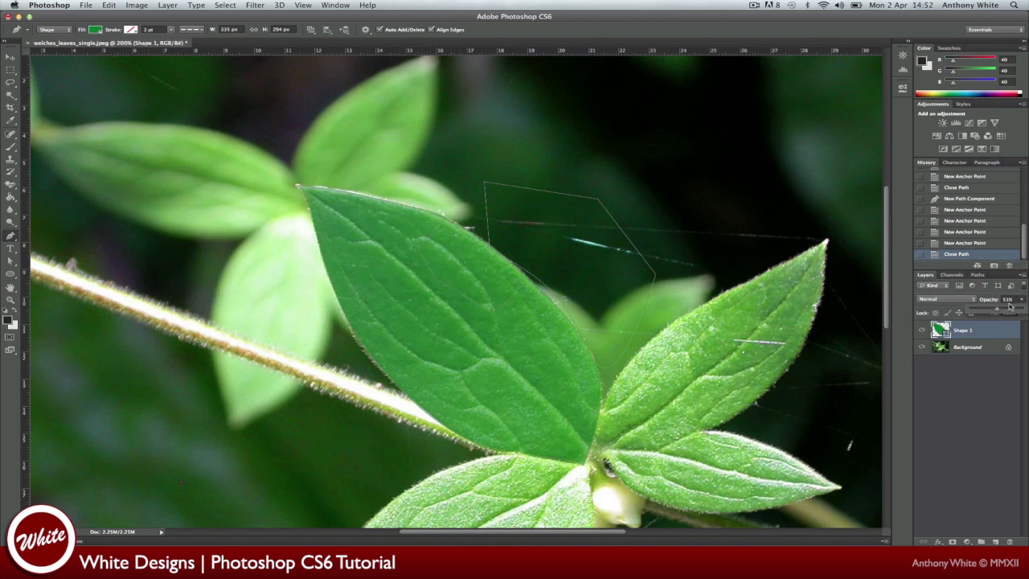
pyautogui.moveTo(1014, 308); pyautogui.dragTo(1024, 309)
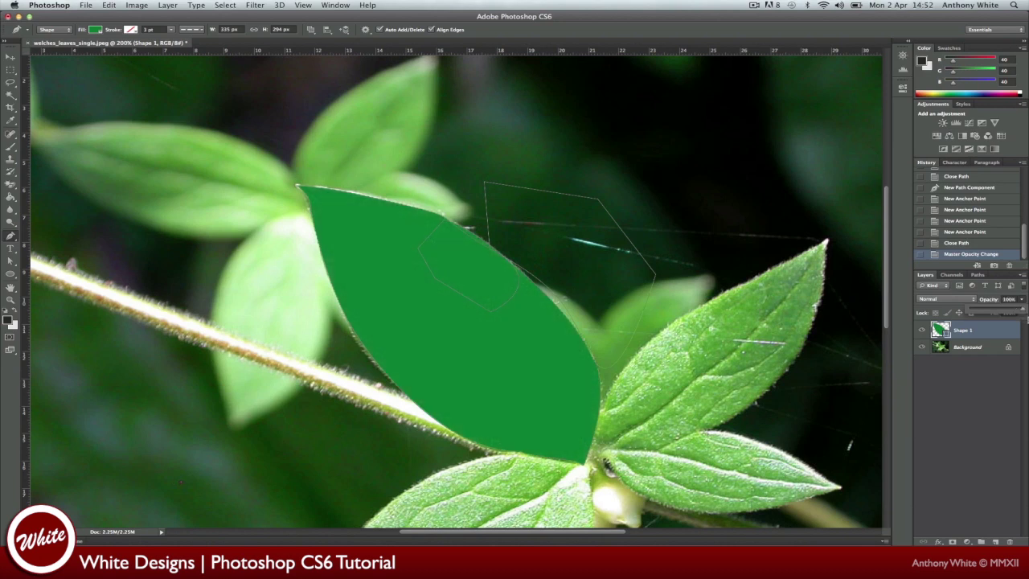
pyautogui.click(981, 382)
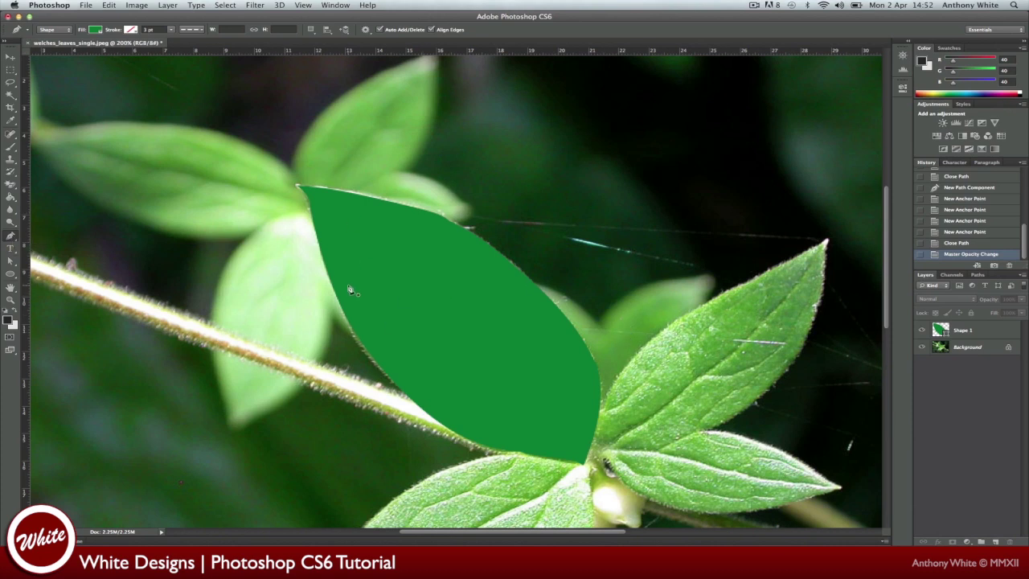
# Switch the Pen tool to Path mode and draw a closed four-point path on the leaf to the right of the green shape
pyautogui.click(55, 30)
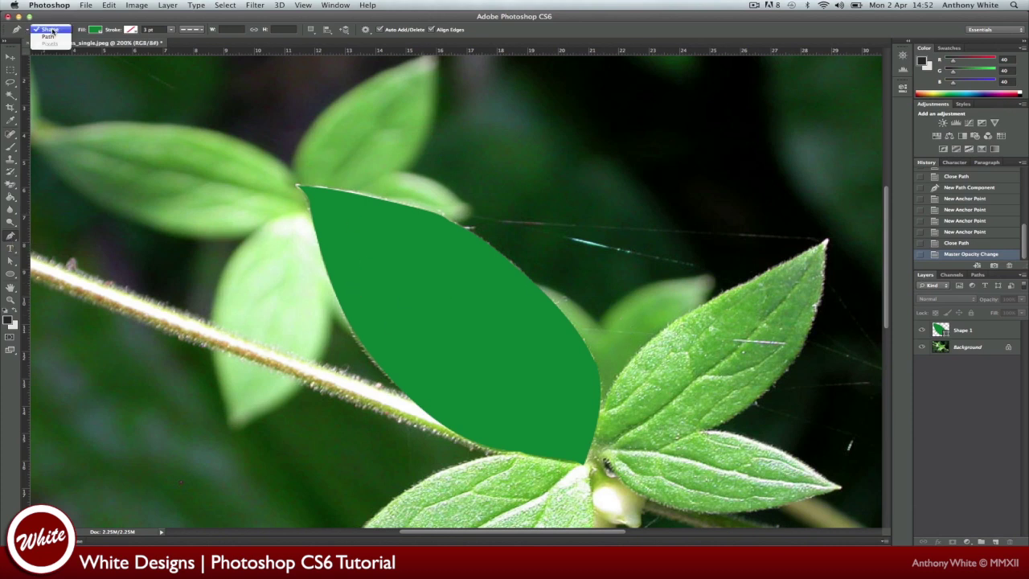
pyautogui.click(56, 37)
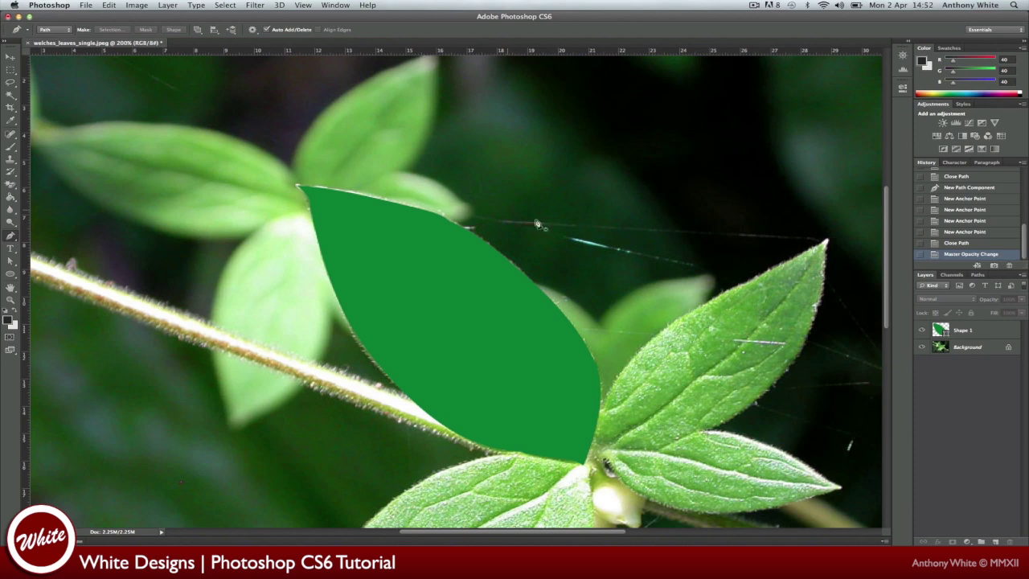
pyautogui.click(666, 329)
pyautogui.click(700, 321)
pyautogui.click(736, 342)
pyautogui.click(665, 401)
pyautogui.click(666, 329)
# Convert the new four-point path into a selection with the default Make Selection settings
pyautogui.rightClick(689, 342)
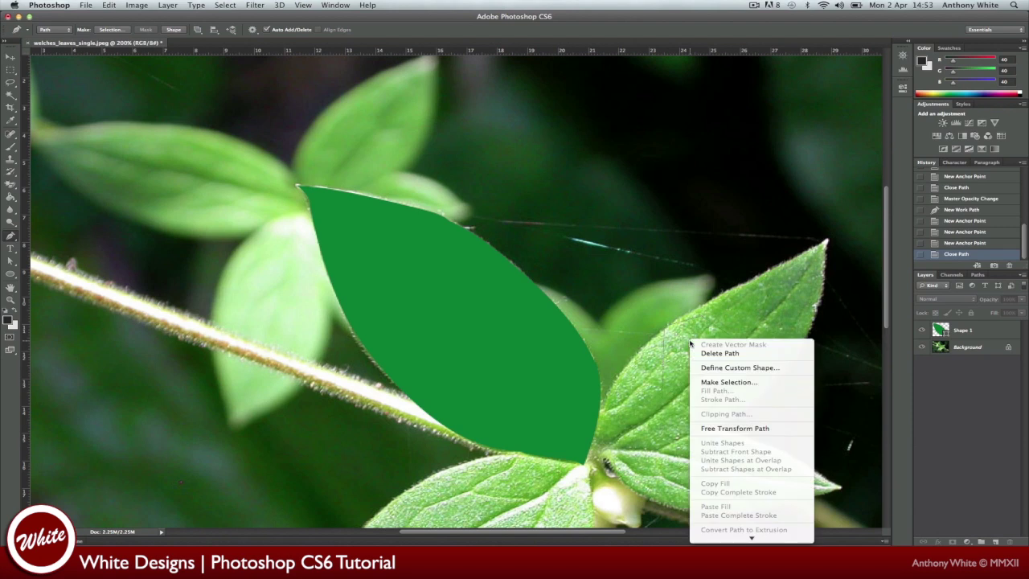
pyautogui.click(728, 381)
pyautogui.click(657, 143)
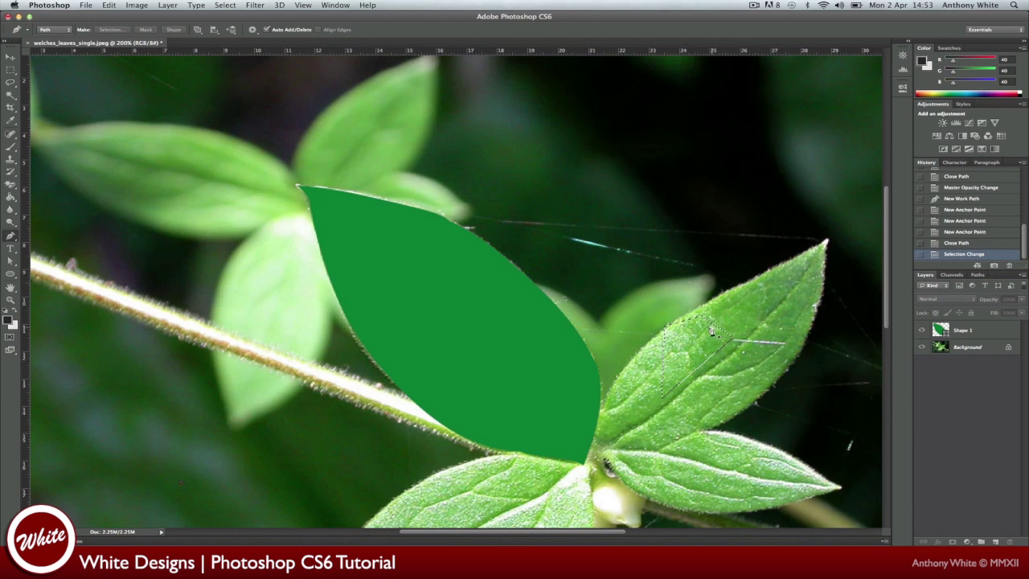
# Copy the selected leaf area from the Background layer, paste it, and move the pasted piece up onto the dark background with the Move tool
pyautogui.click(12, 60)
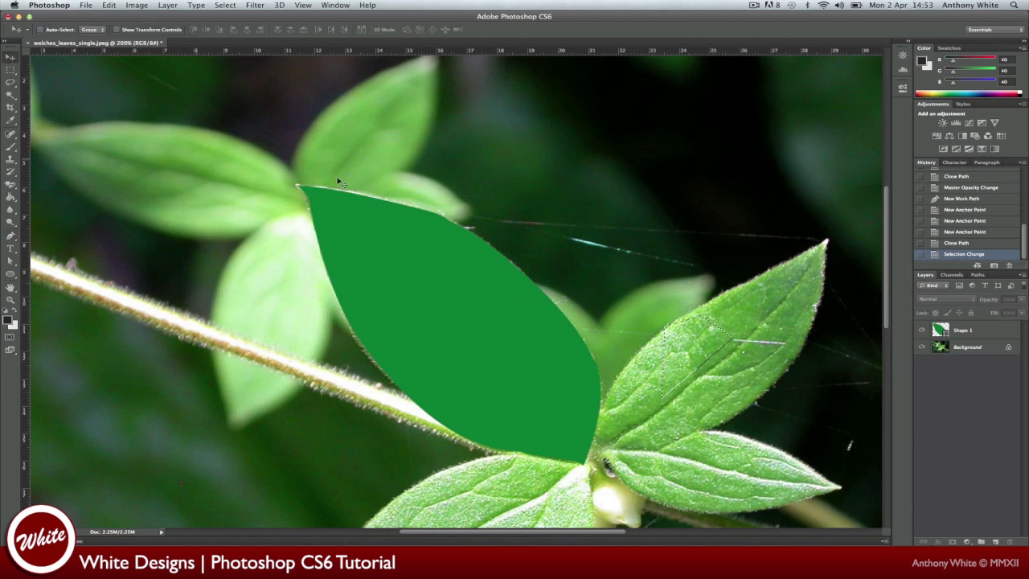
pyautogui.click(677, 236)
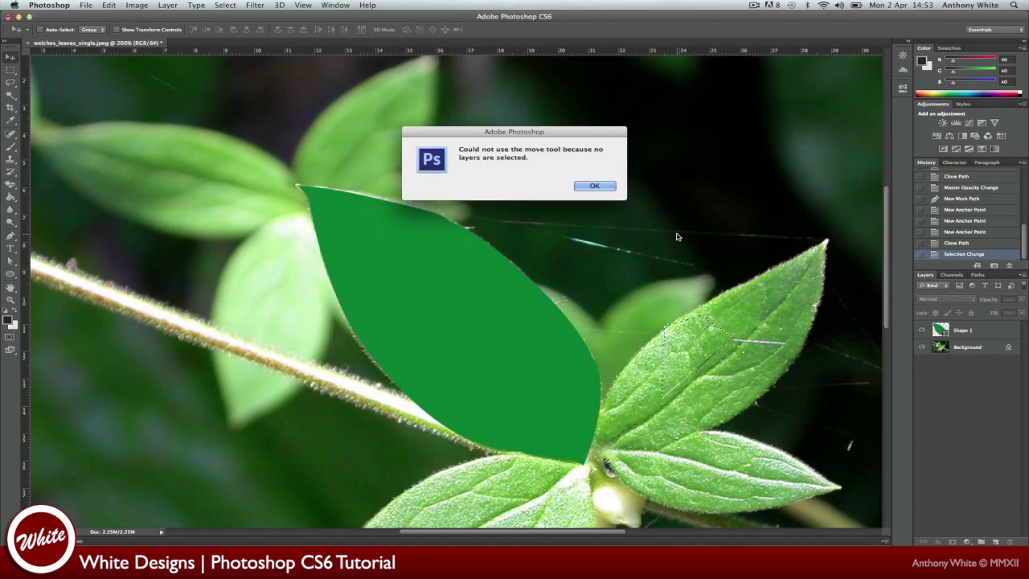
pyautogui.click(594, 186)
pyautogui.click(976, 348)
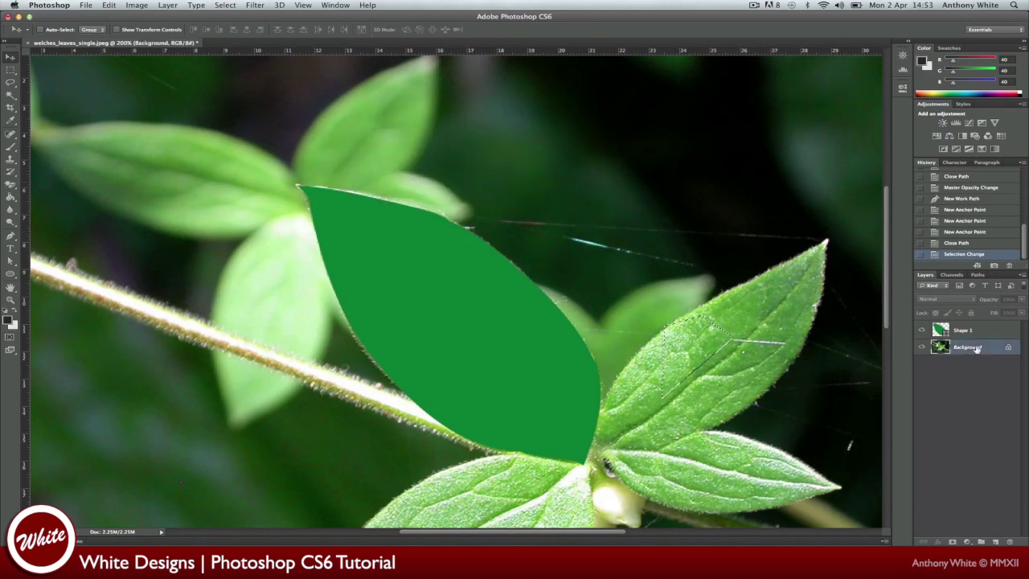
pyautogui.press('super+c')
pyautogui.press('super+v')
pyautogui.moveTo(739, 357); pyautogui.dragTo(683, 184)
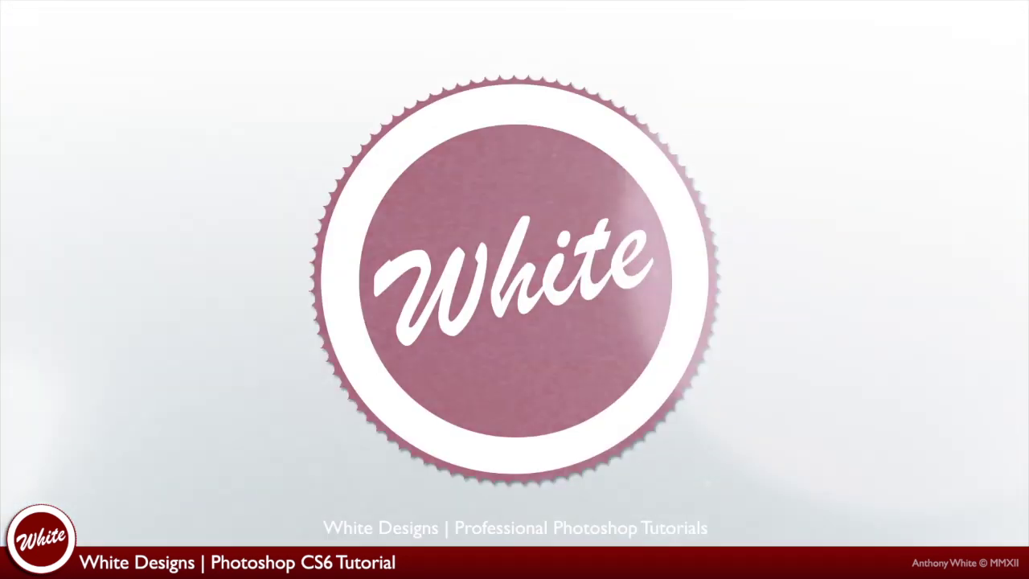